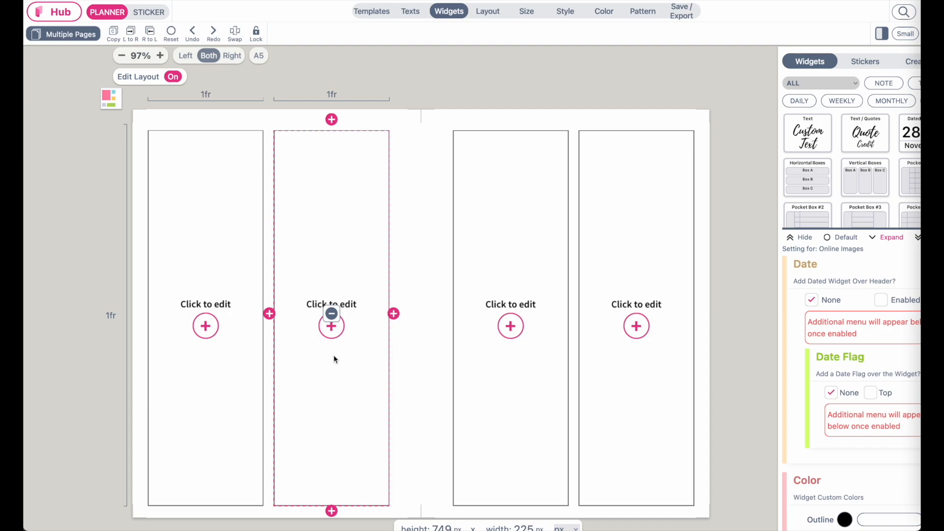
Step: Remove the second column's box on the left page and extend the remaining box across the empty column
left_click(331, 314)
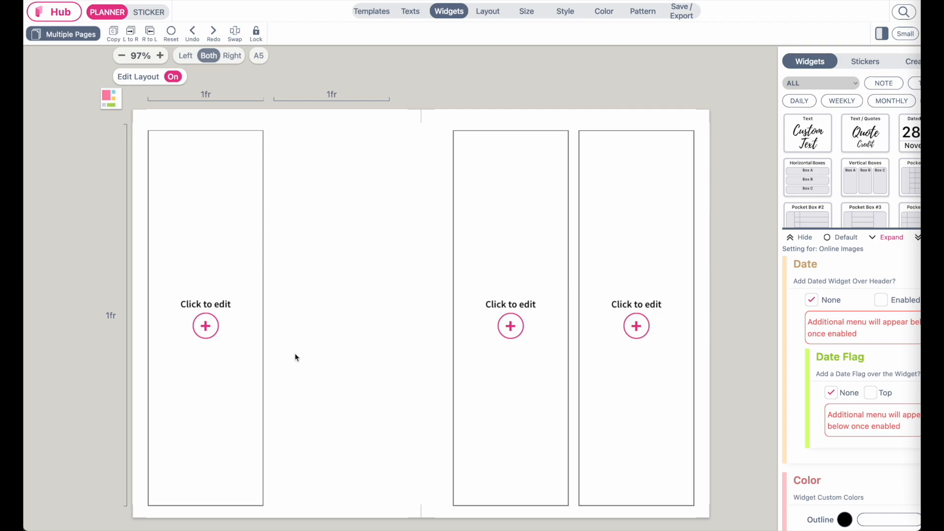
left_click(219, 328)
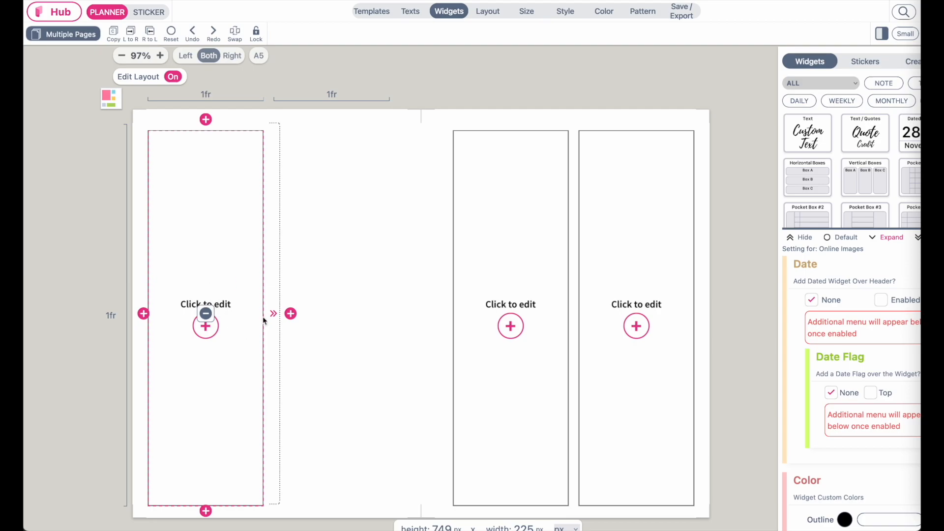
scroll(275, 316, "up", 5)
scroll(275, 316, "down", 3)
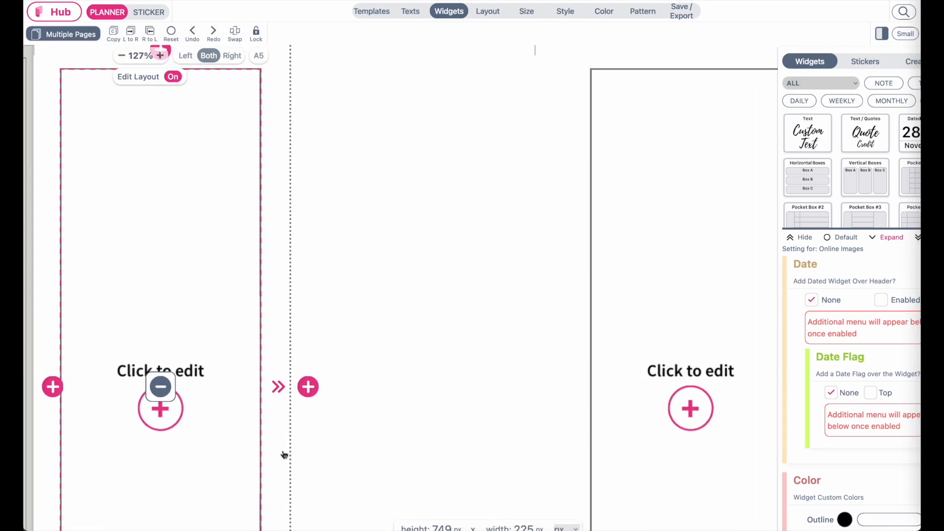
left_click(278, 390)
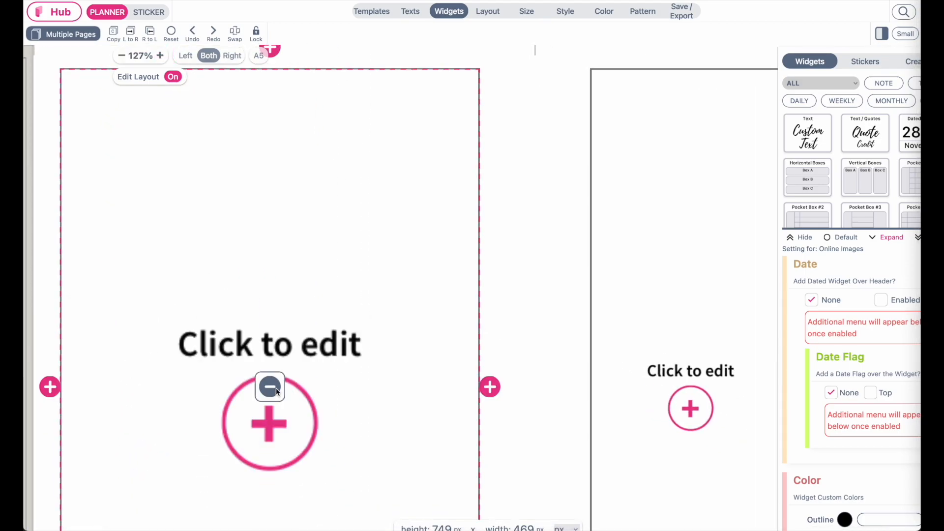
scroll(334, 343, "down", 2)
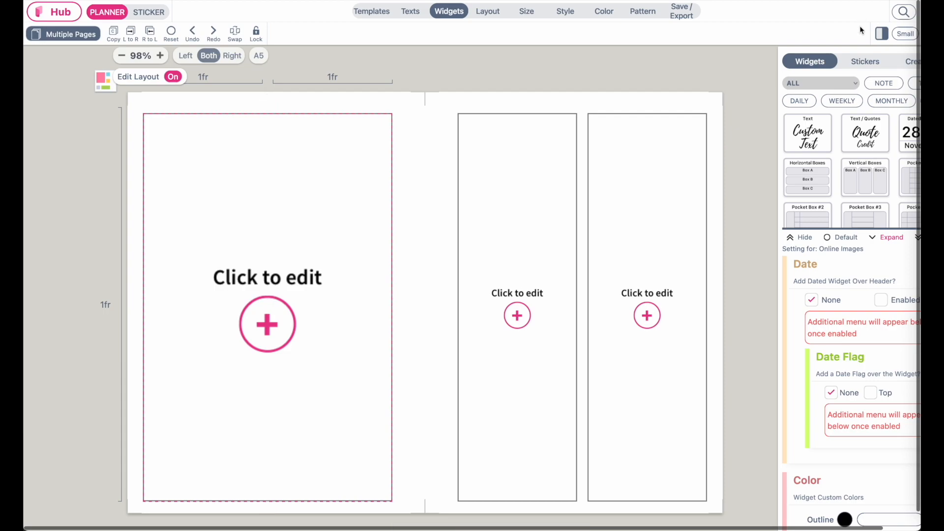
Step: Open the Icons Basic sticker collection, with the side panel and its sticker list both set to Large
scroll(860, 62, "right", 2)
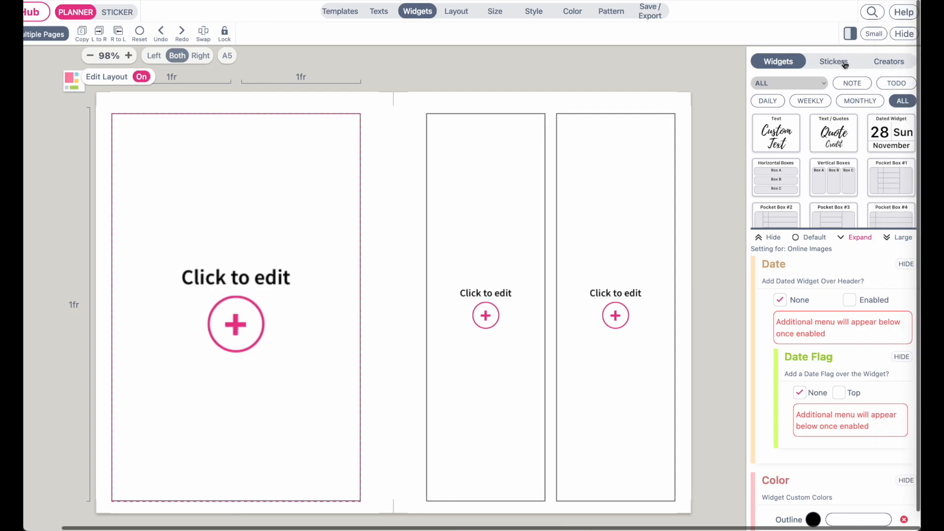
left_click(834, 63)
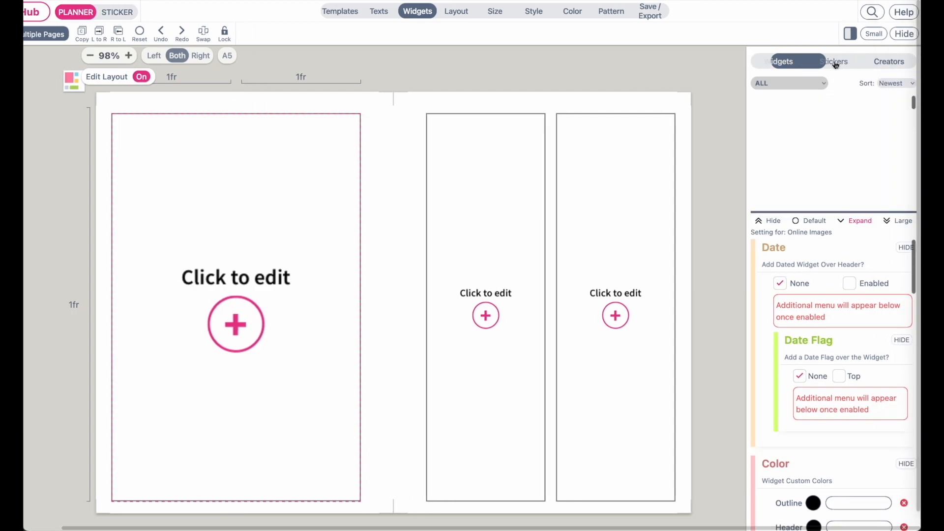
left_click(874, 33)
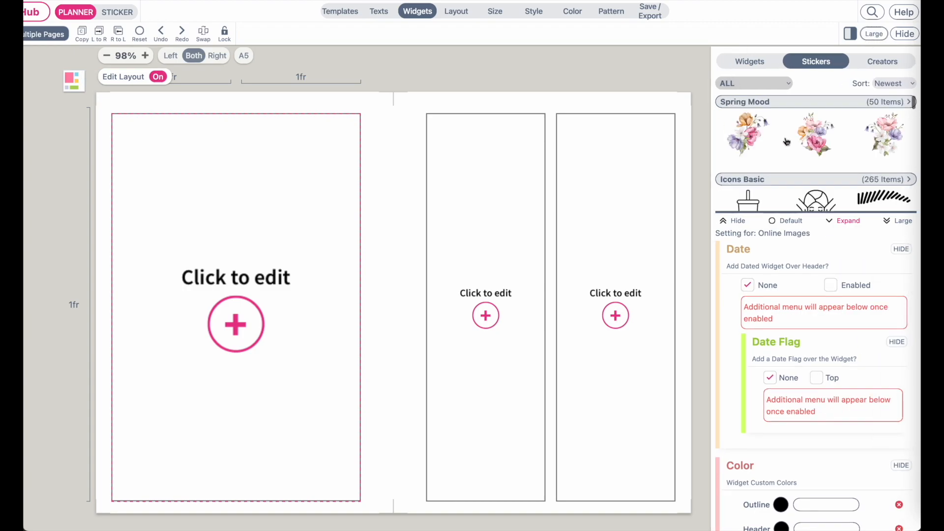
left_click(900, 221)
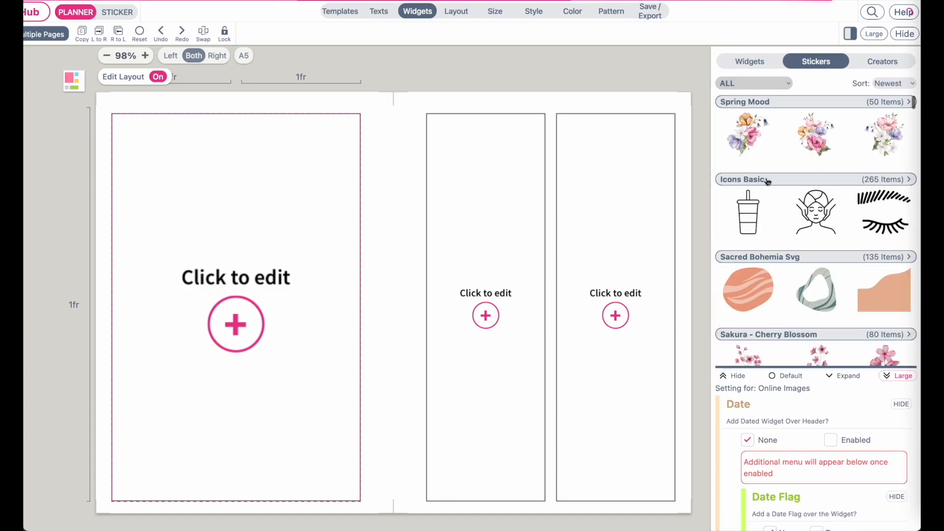
left_click(794, 184)
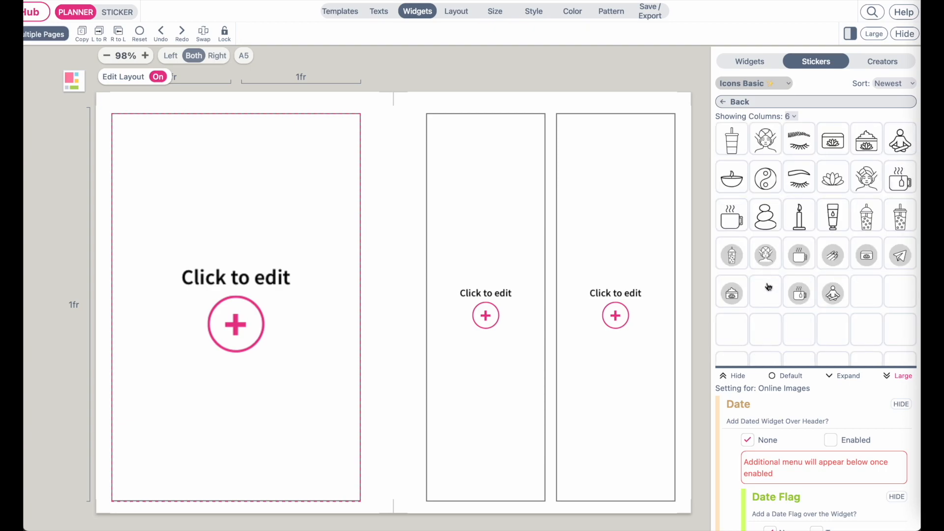
Step: Place the Icons Basic sticker of a broom and bucket with sparkles in the left page's full-width box
scroll(768, 287, "down", 1)
scroll(768, 288, "down", 5)
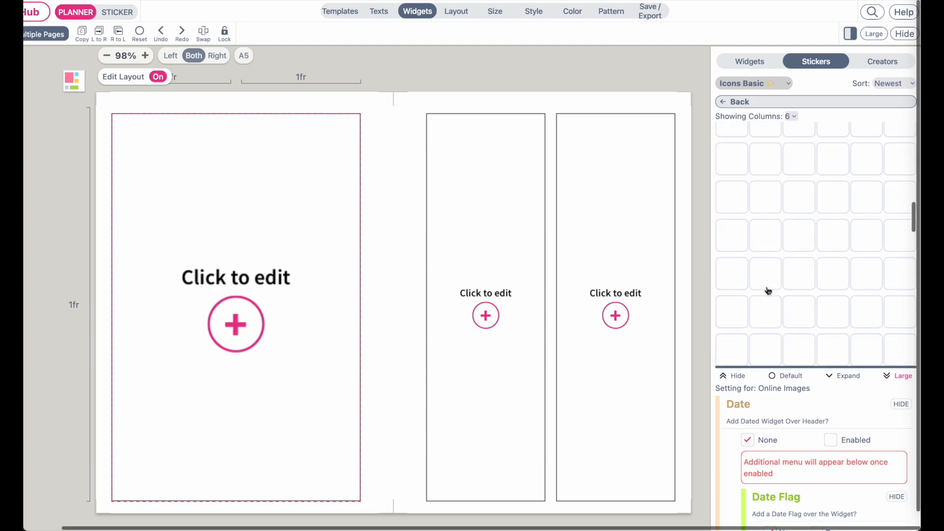
scroll(769, 291, "down", 3)
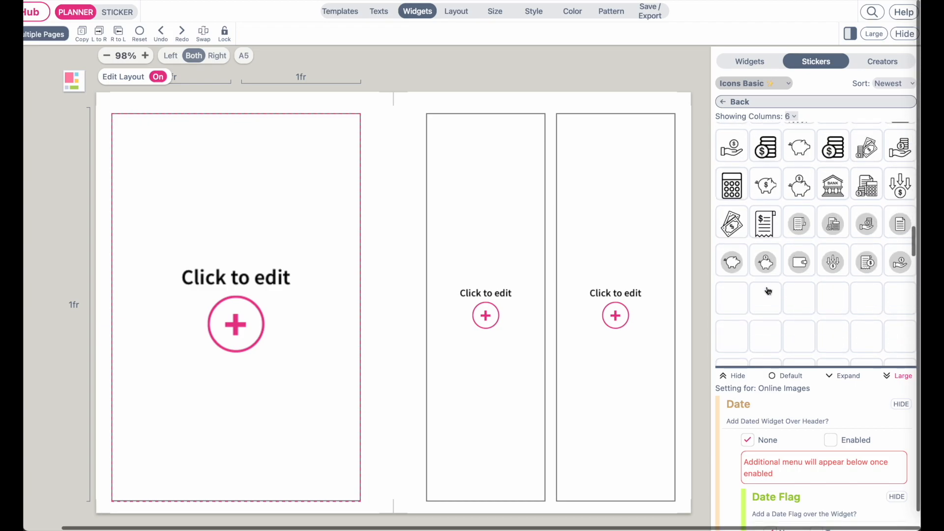
scroll(769, 290, "down", 5)
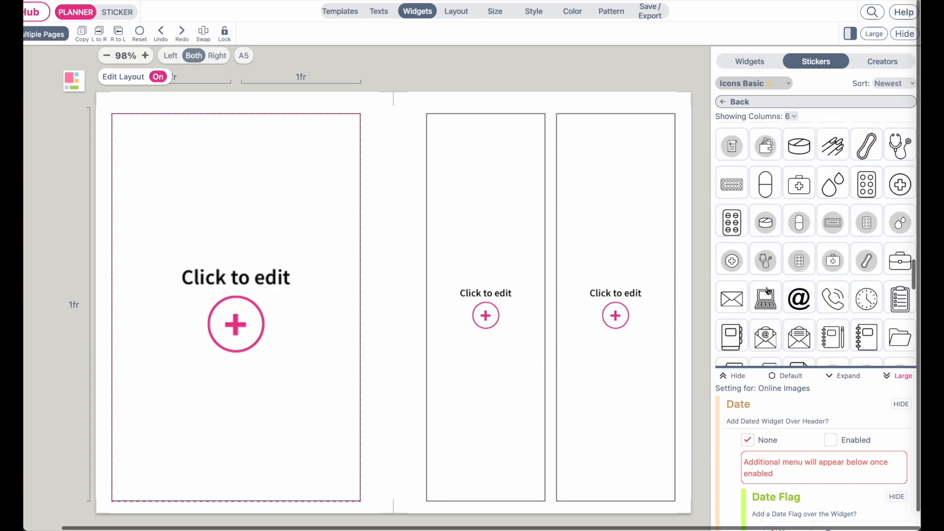
scroll(769, 290, "down", 6)
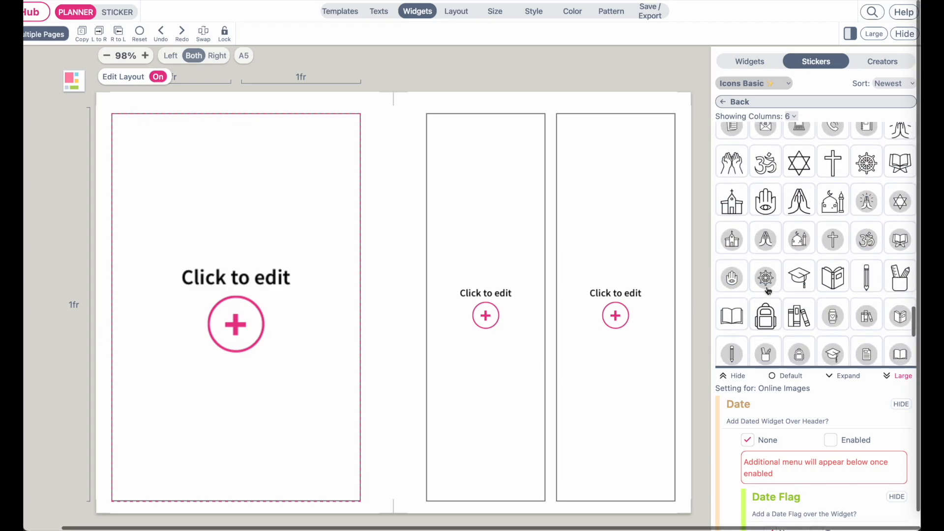
scroll(768, 290, "down", 3)
scroll(768, 290, "up", 7)
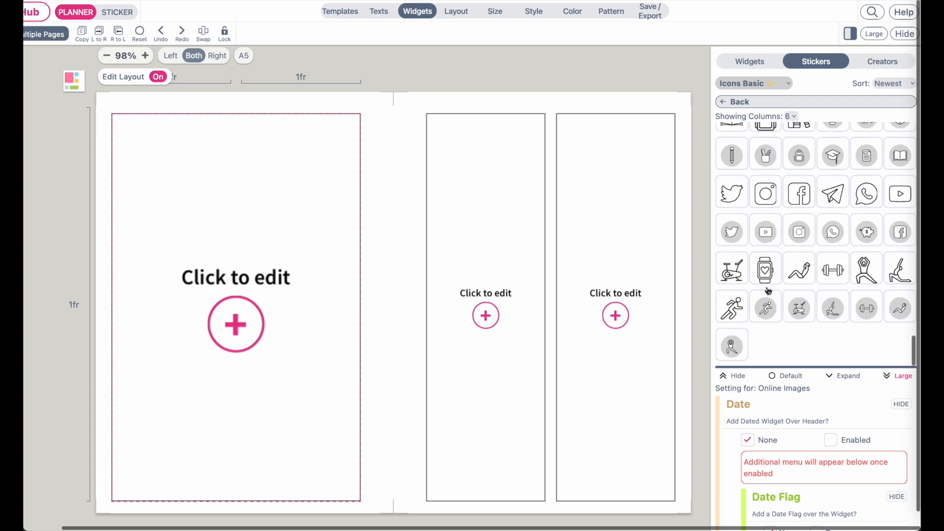
scroll(769, 291, "up", 10)
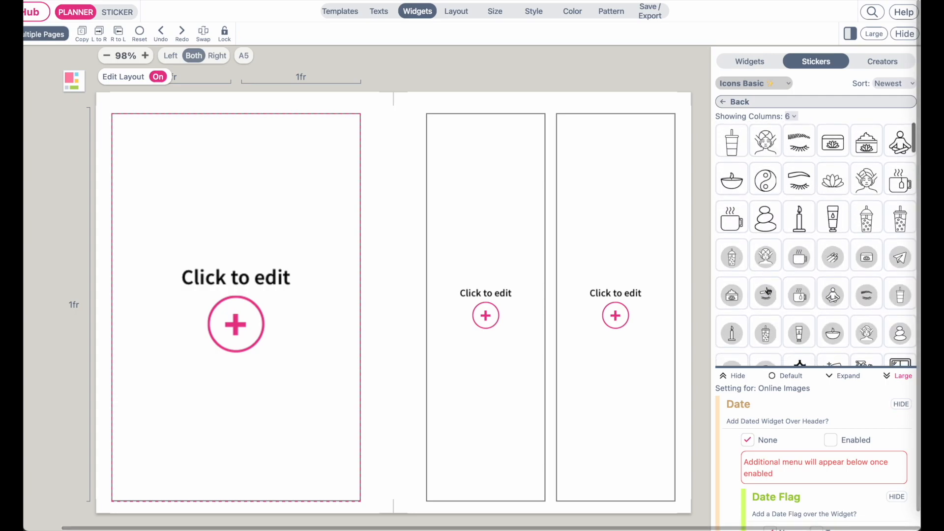
scroll(768, 291, "down", 3)
scroll(767, 290, "up", 4)
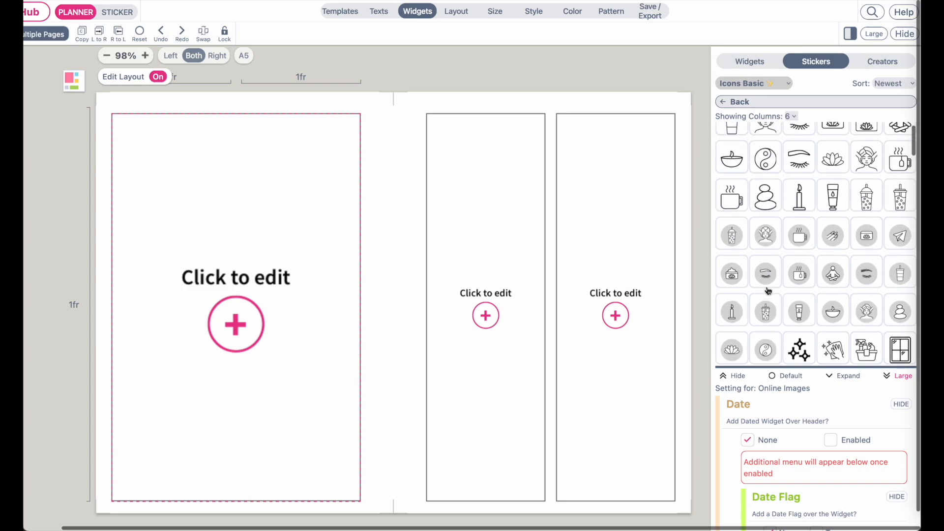
scroll(827, 251, "down", 3)
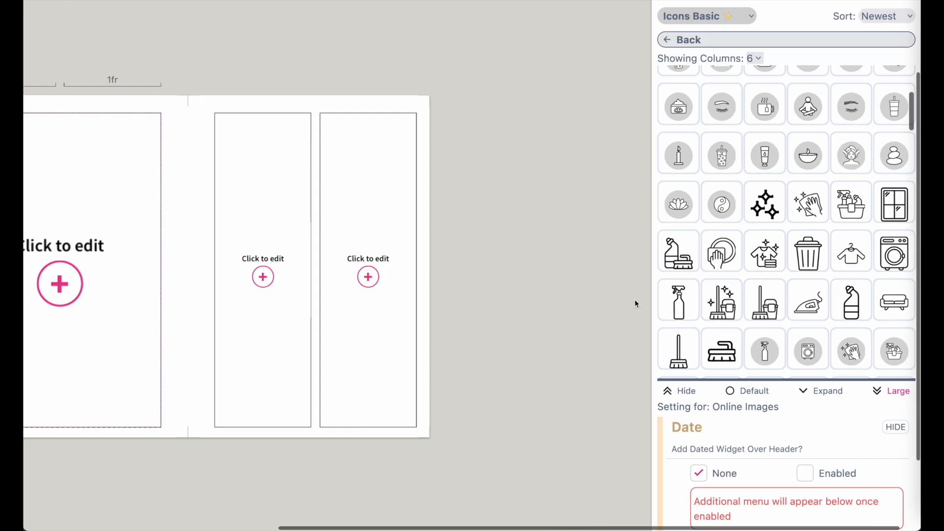
scroll(195, 255, "up", 2)
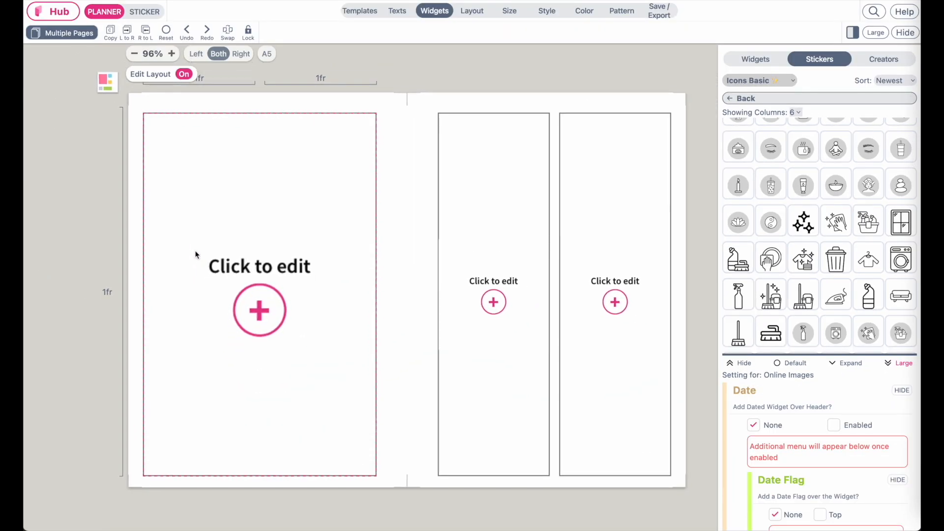
left_click(773, 301)
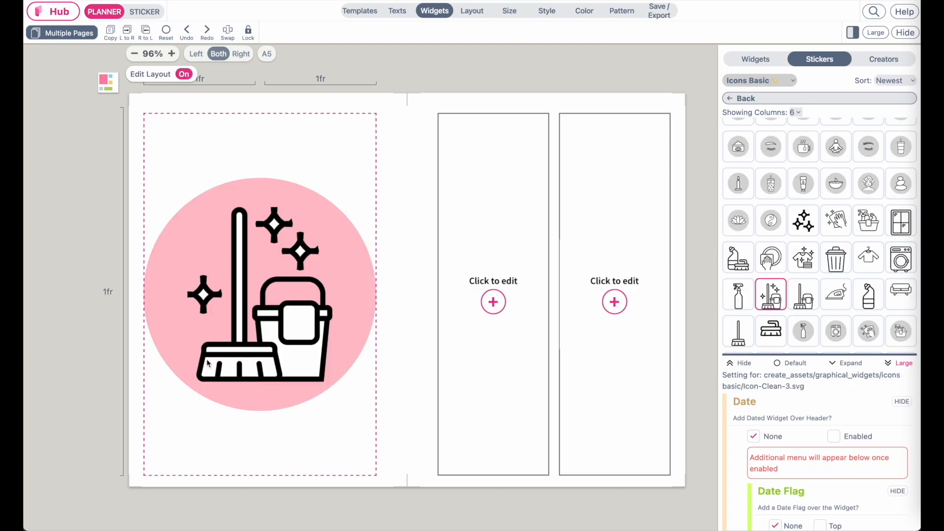
Step: Restore the sticker list to its default size and set the Sticker Sheet Maker's number of duplications to 8
left_click(784, 363)
scroll(784, 287, "down", 3)
scroll(784, 286, "down", 8)
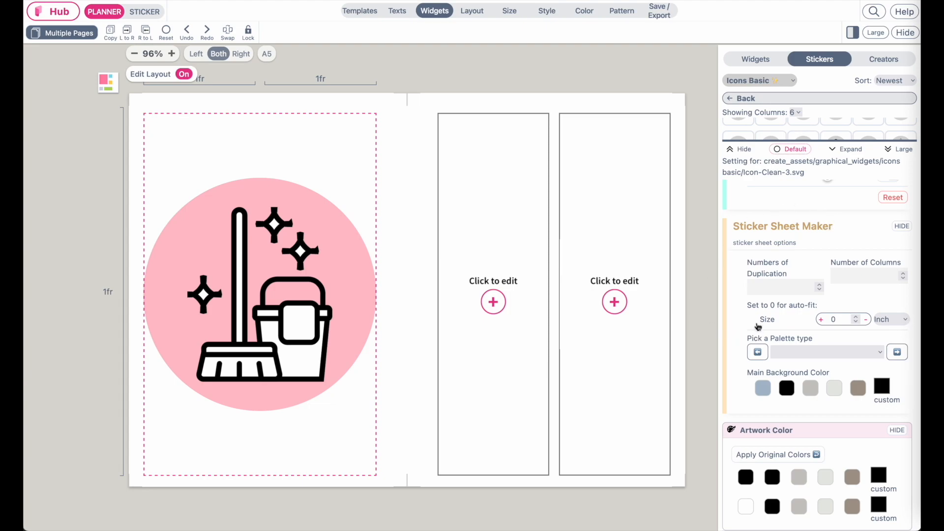
left_click(819, 286)
left_click(820, 285)
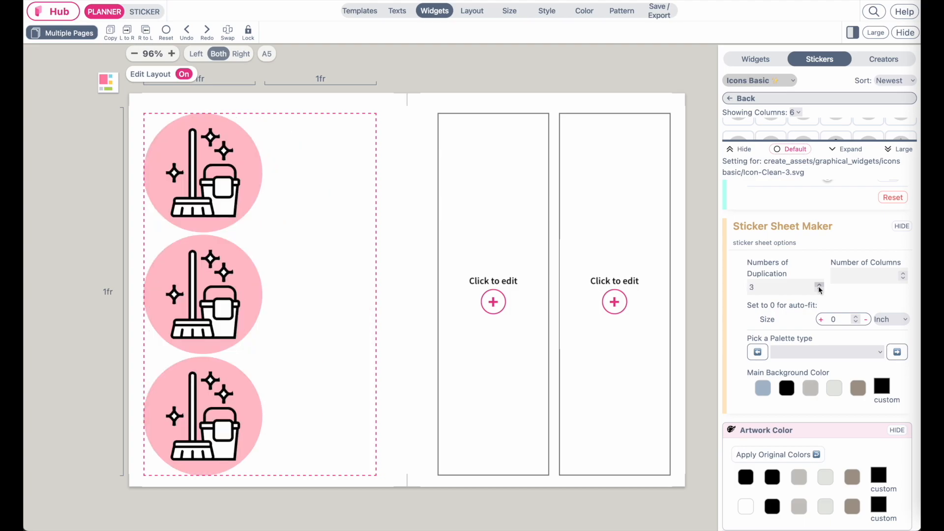
left_click(819, 285)
left_click(820, 286)
left_click(819, 285)
left_click(819, 286)
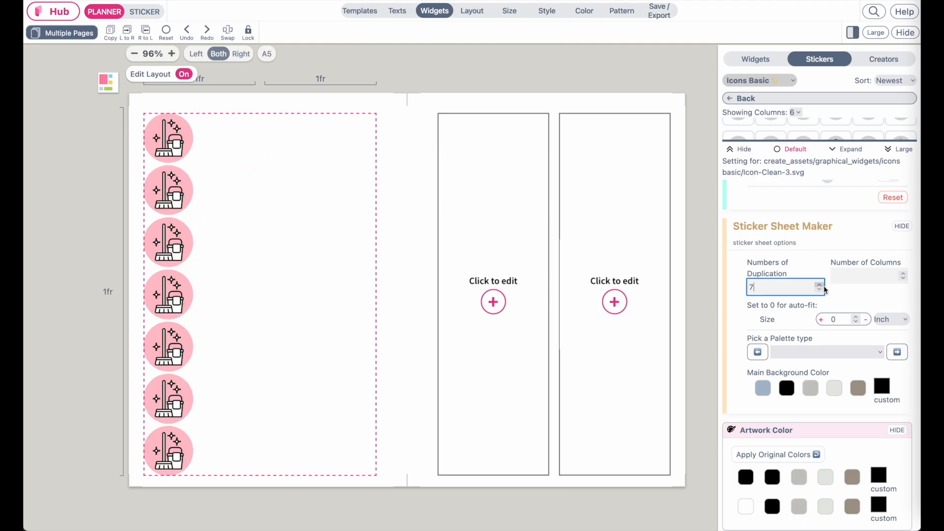
left_click(819, 286)
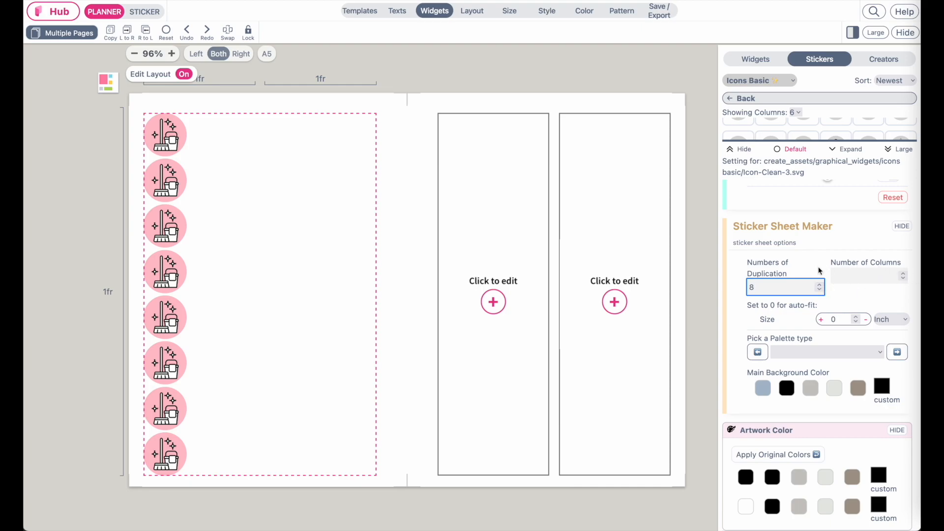
Step: Arrange the duplicated stickers in 8 columns
left_click(904, 273)
left_click(904, 273)
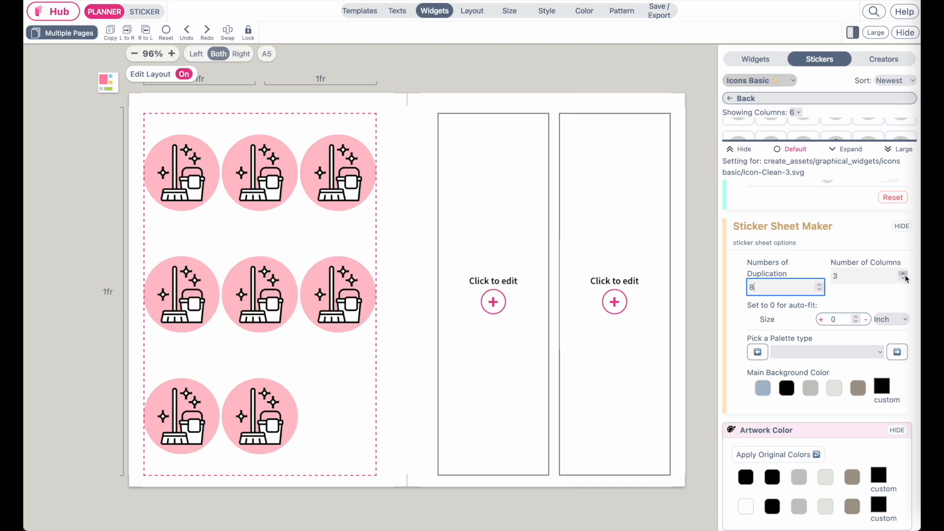
left_click(904, 273)
left_click(904, 273)
left_click(903, 273)
left_click(904, 274)
left_click(904, 273)
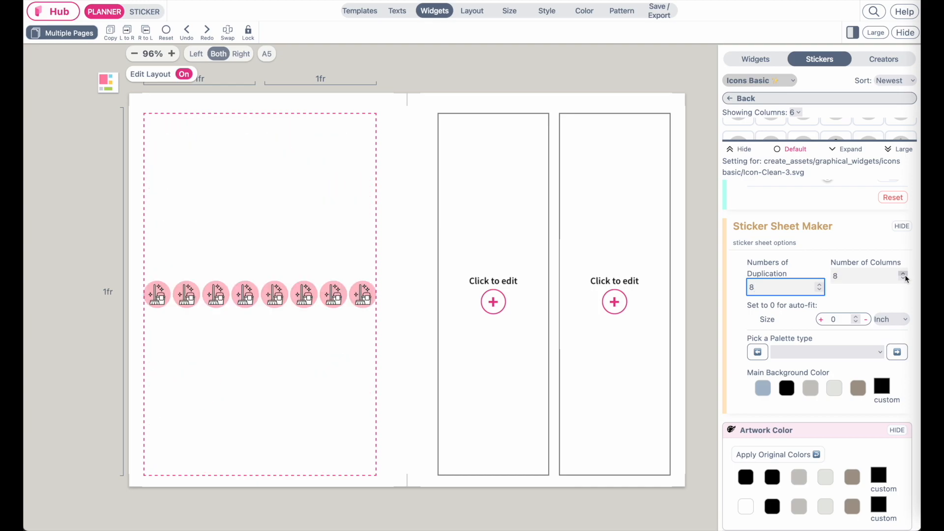
Step: Increase the number of sticker duplications to 20
left_click(819, 285)
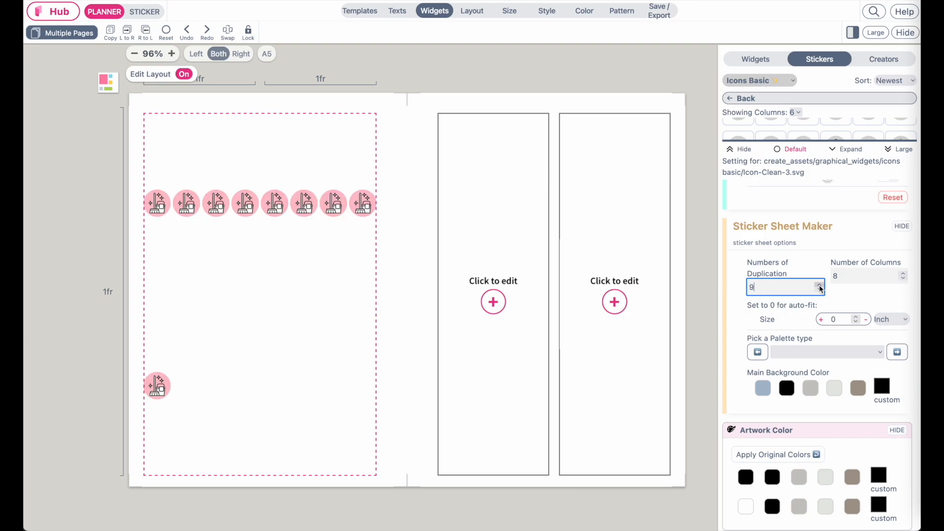
left_click(819, 285)
left_click(820, 285)
left_click(819, 286)
left_click(820, 285)
left_click(819, 285)
left_click(819, 285)
left_click(819, 285)
left_click(819, 285)
left_click(820, 285)
left_click(819, 285)
left_click(819, 285)
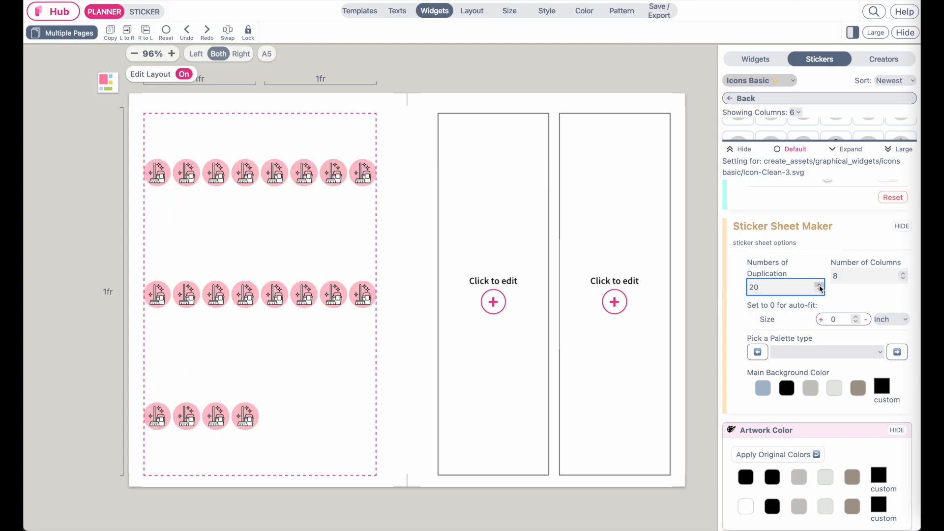
Step: Try 50 sticker duplications on the sheet, followed by 200
double_click(787, 283)
type("50")
double_click(767, 283)
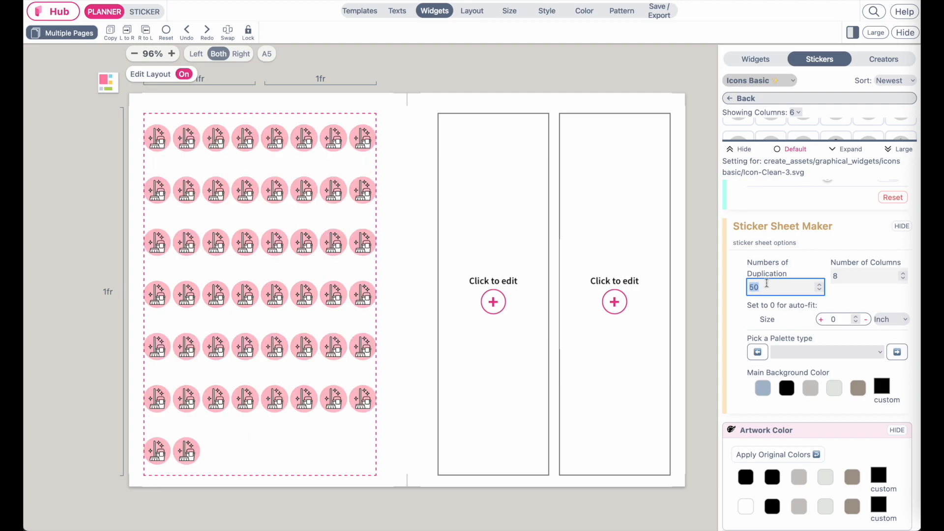
type("200")
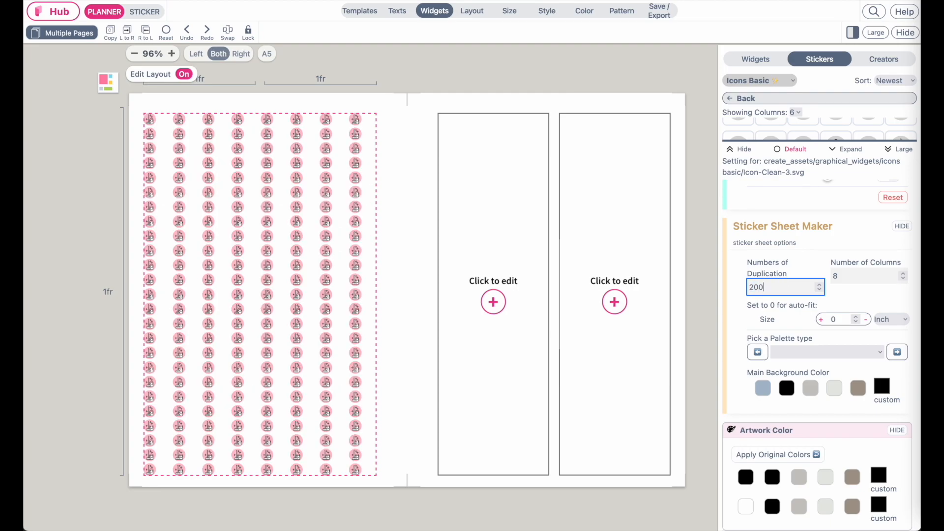
Step: Increase the sticker sheet's number of columns to 11
left_click(904, 274)
left_click(903, 274)
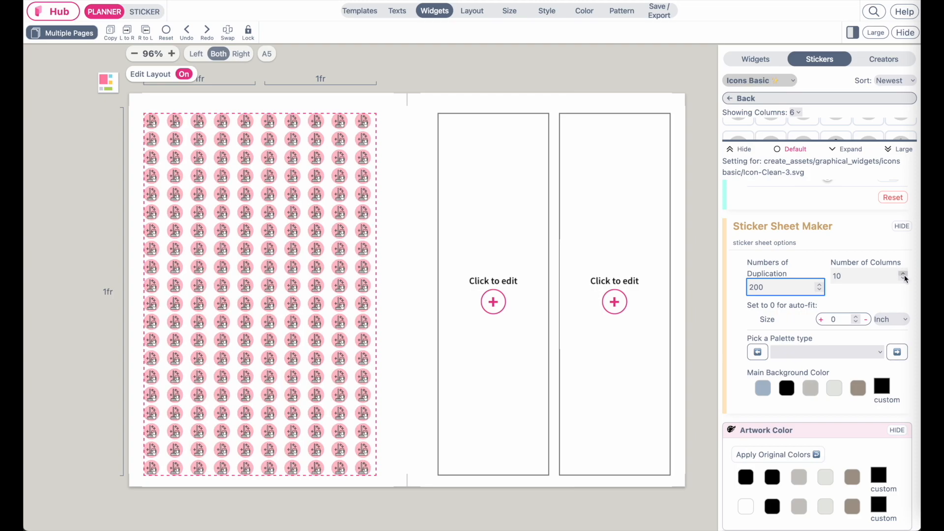
left_click(904, 274)
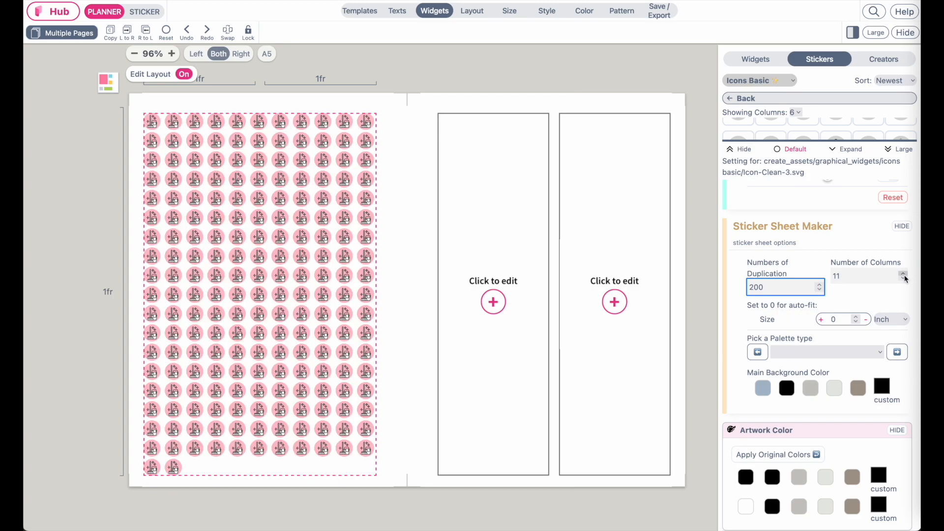
scroll(261, 405, "left", 2)
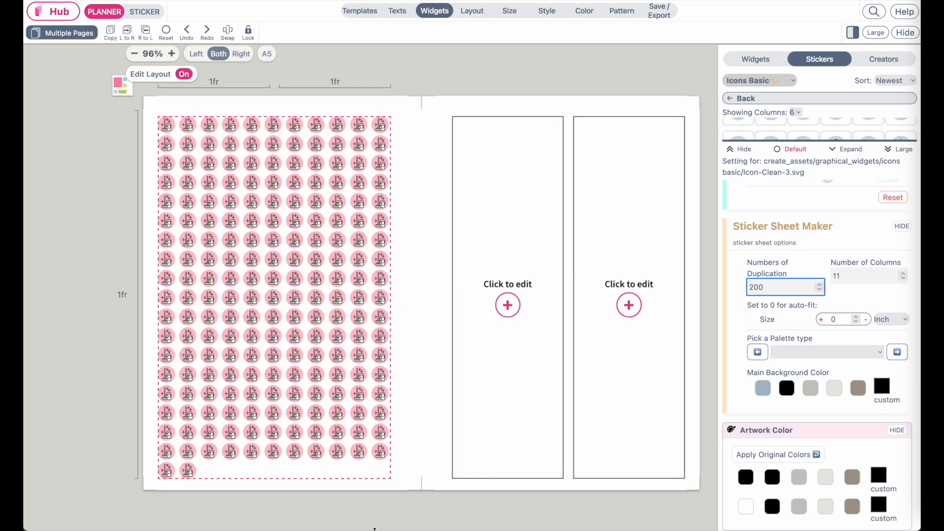
Step: Set the number of sticker duplications to 50 and apply it to the sheet
left_click_drag(789, 287, 696, 290)
type("50")
left_click(894, 300)
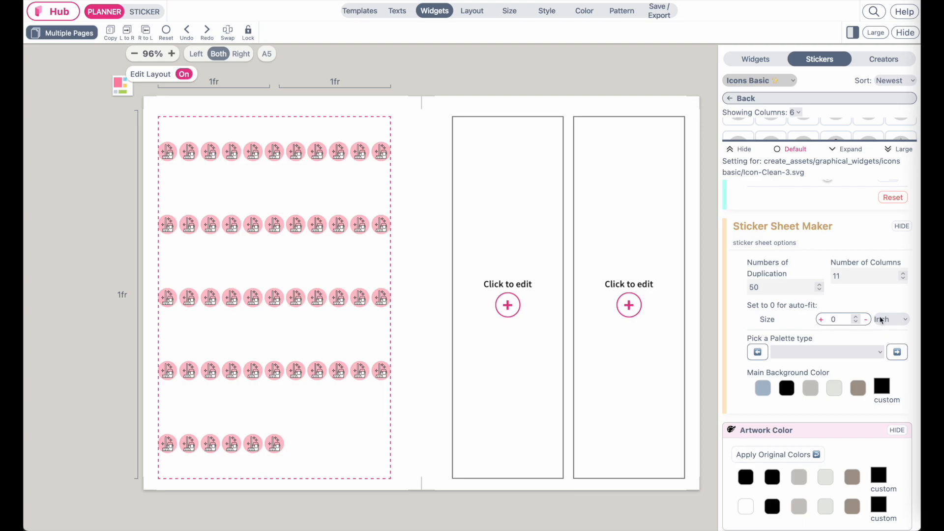
Step: Set the sticker size on the sheet to 0.5 inch
left_click(838, 320)
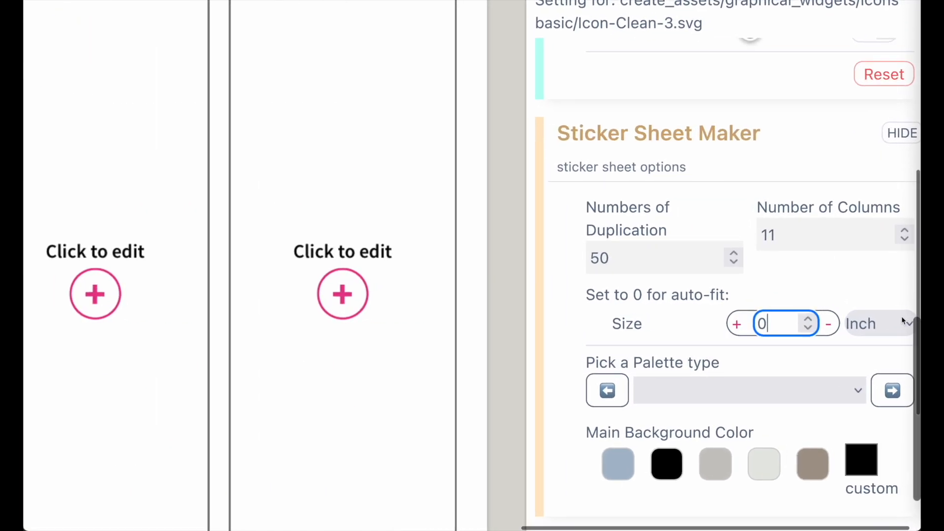
type(".5")
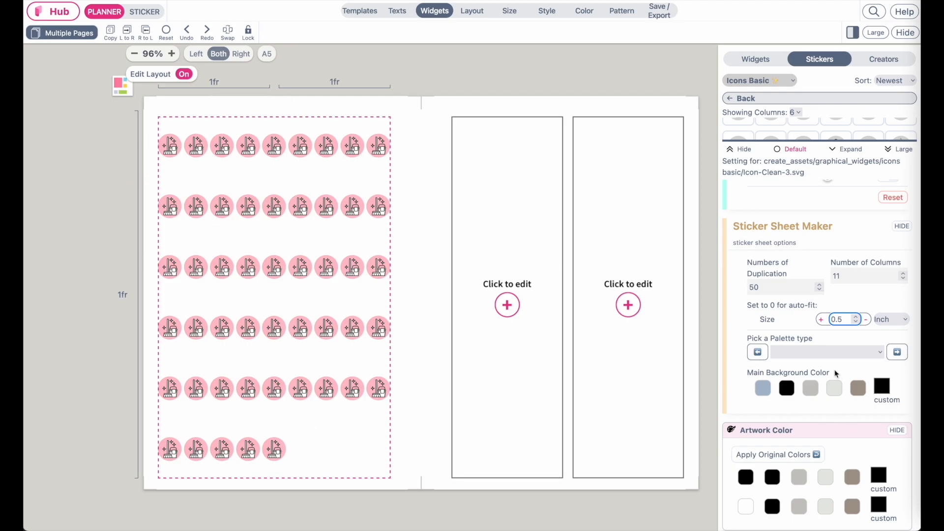
Step: Try the preset main background colors on the stickers, from blue-gray through black and brown, settling on the medium gray
left_click(763, 389)
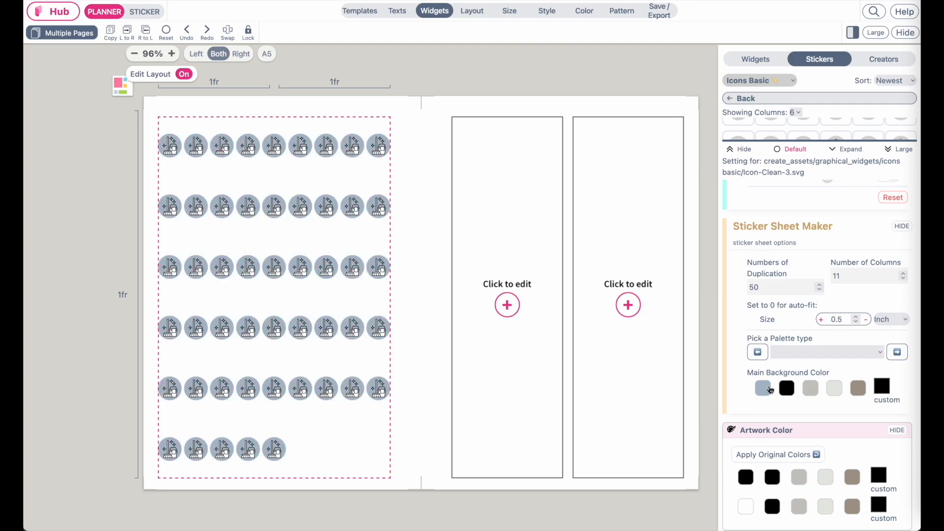
left_click(786, 388)
left_click(810, 388)
left_click(834, 389)
left_click(863, 391)
left_click(838, 391)
left_click(808, 390)
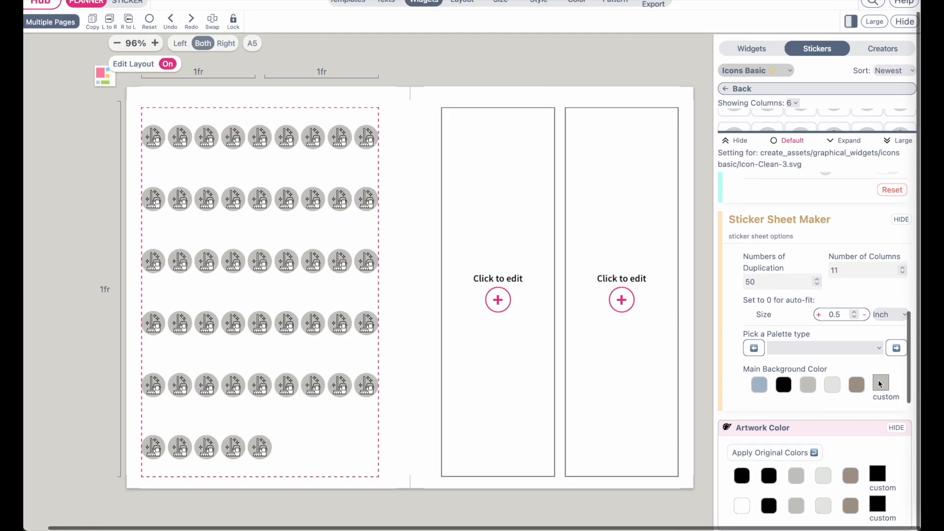
Step: Try a custom purple as the stickers' main background color
left_click(854, 376)
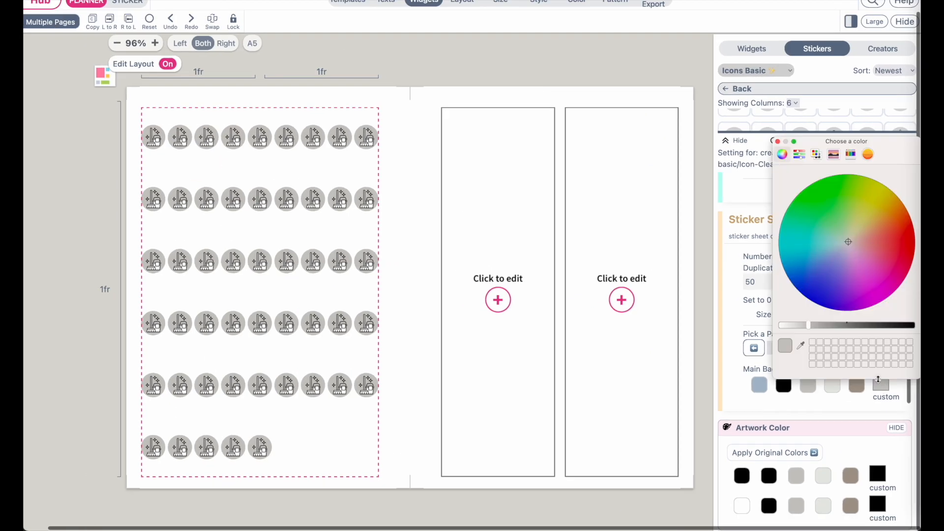
left_click(844, 231)
left_click(797, 236)
left_click(819, 266)
left_click(860, 283)
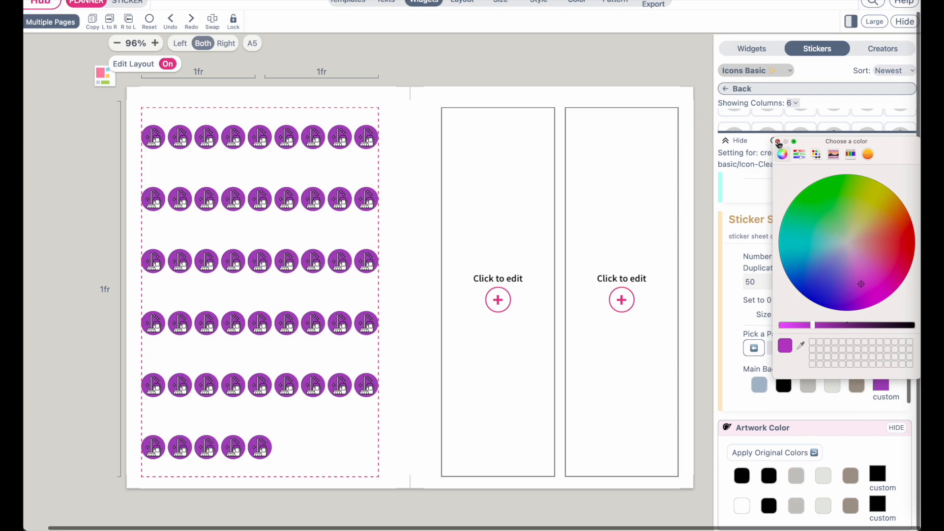
left_click(778, 141)
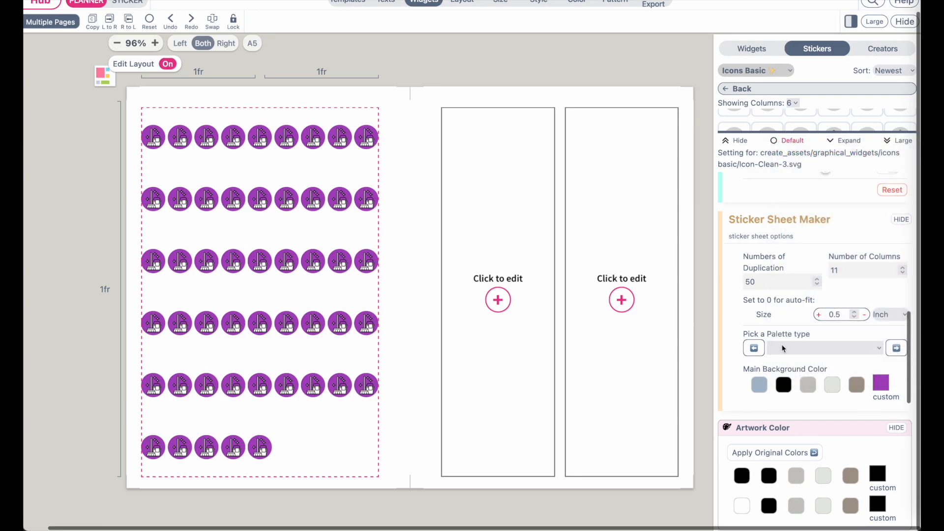
Step: Try the None palette type on the sticker sheet, followed by the Flat palette type
left_click(810, 351)
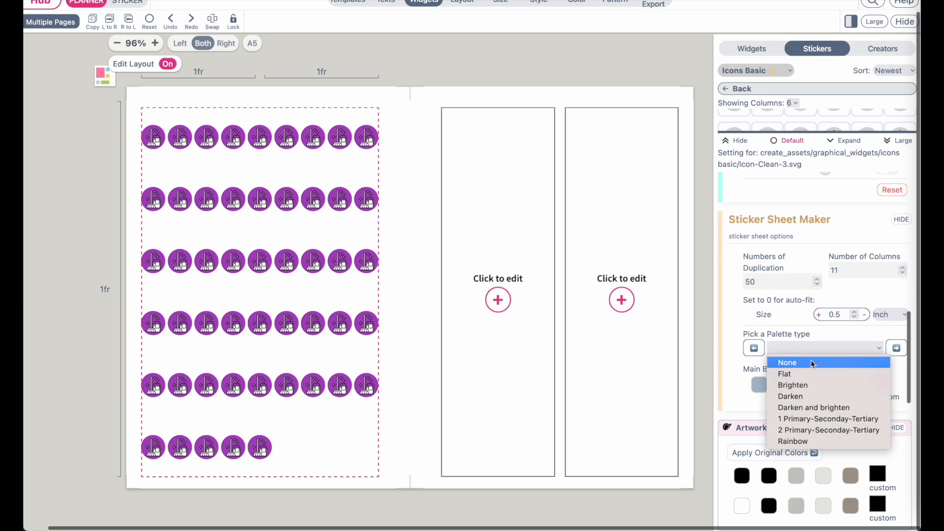
left_click(795, 362)
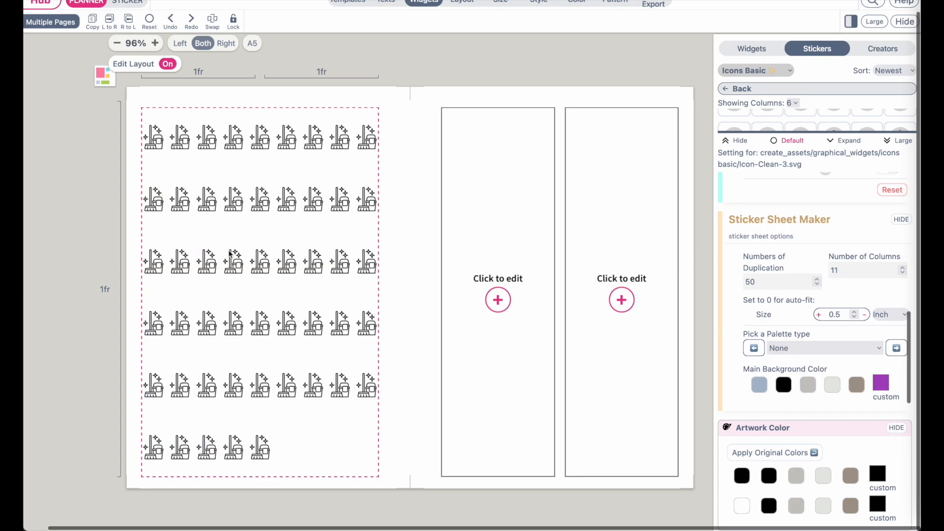
left_click(816, 349)
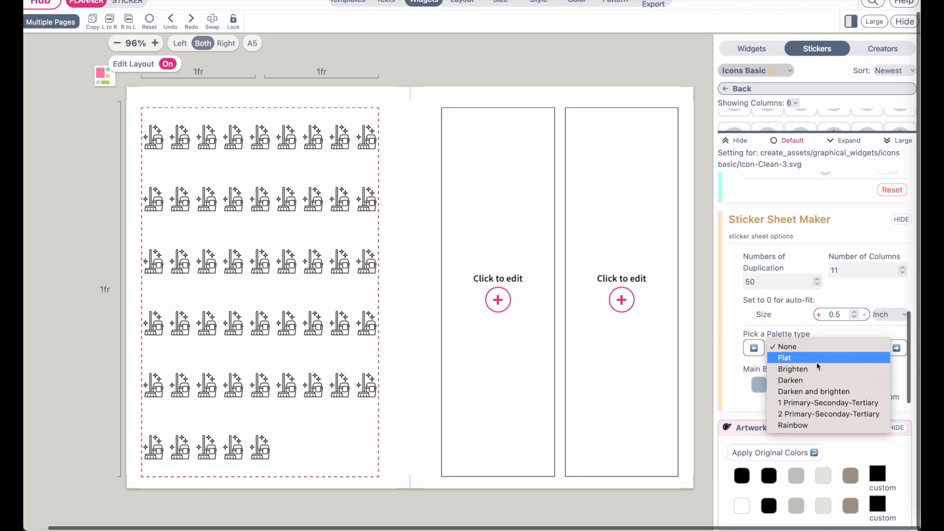
left_click(816, 361)
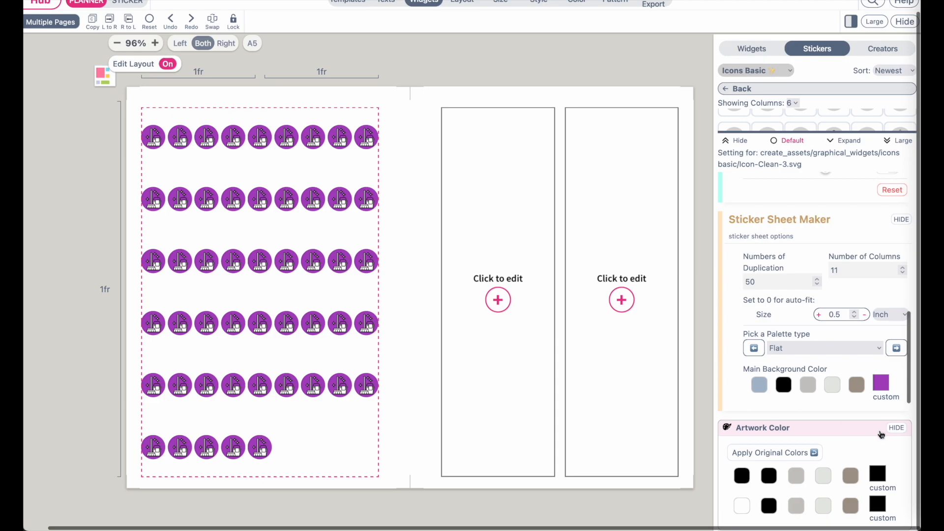
Step: Try several preset main background colors with the Flat palette, ending on the light gray
left_click(804, 388)
left_click(784, 385)
left_click(808, 385)
left_click(832, 385)
Step: Try the Brighten palette type with the blue-gray main background color and inspect the gradient across the sticker rows
left_click(812, 348)
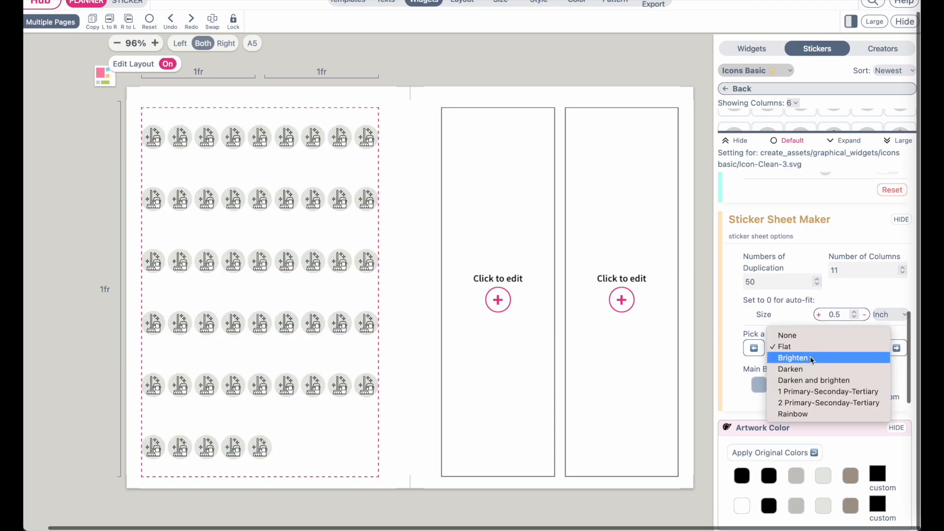
left_click(810, 359)
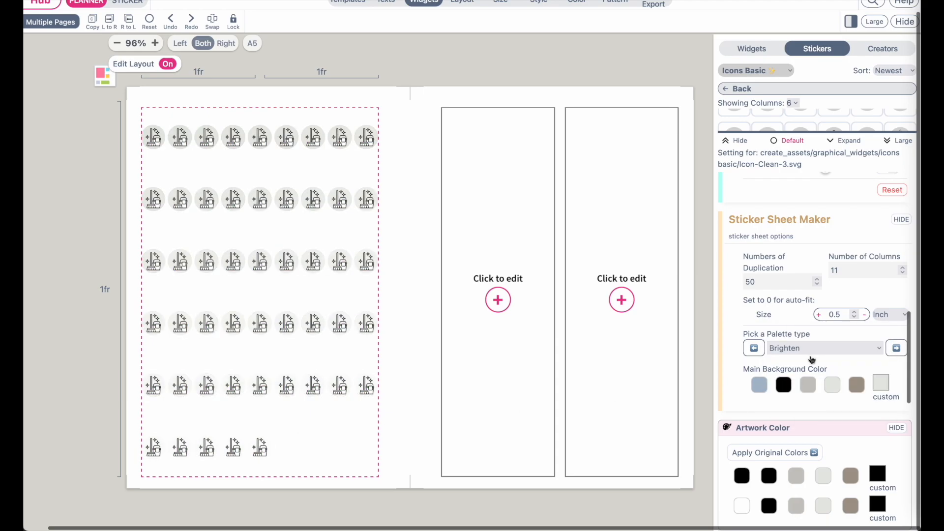
left_click(760, 386)
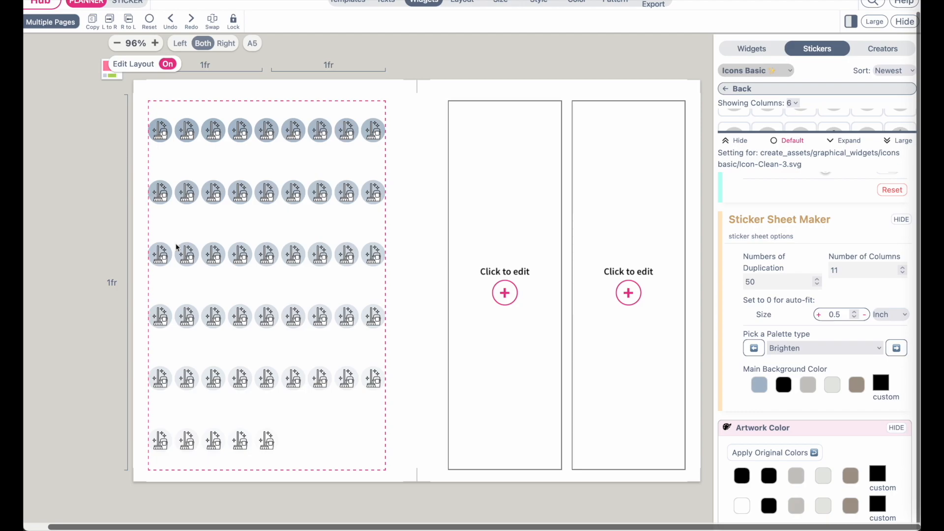
scroll(164, 218, "up", 5)
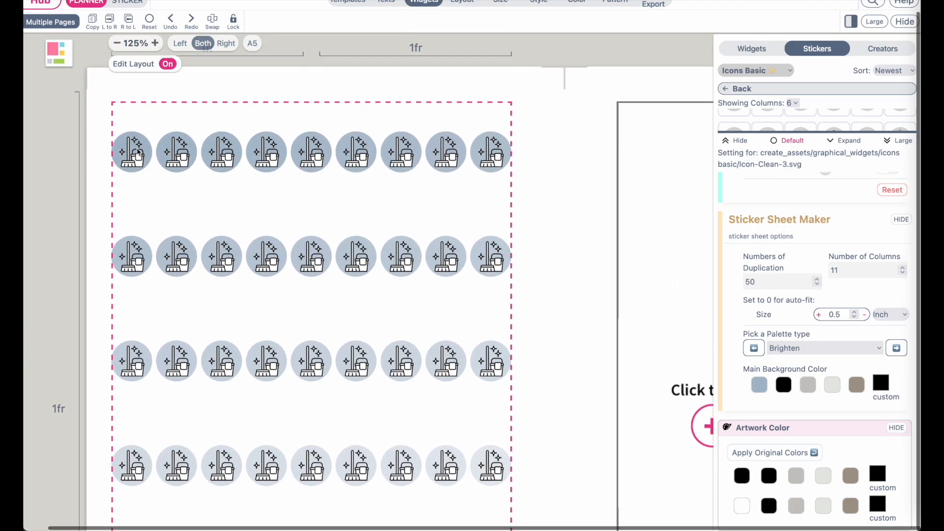
scroll(255, 156, "down", 5)
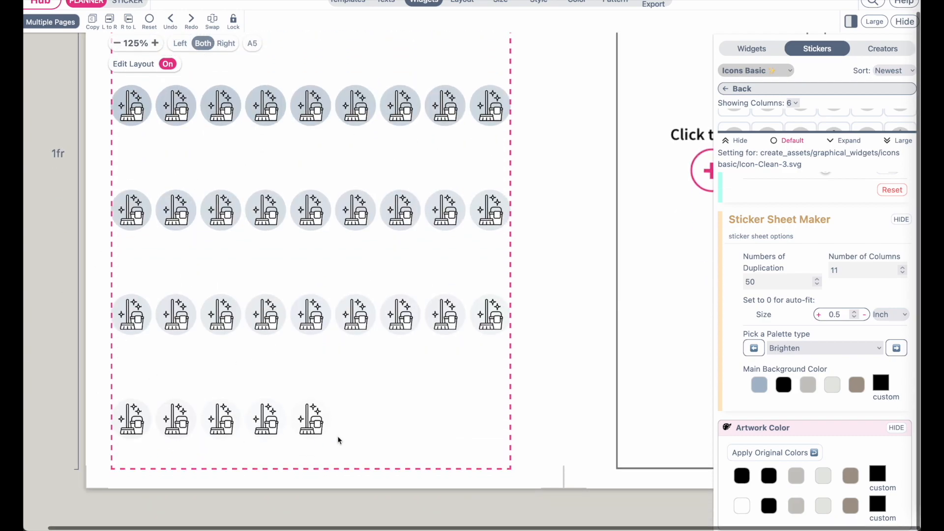
scroll(389, 366, "down", 5)
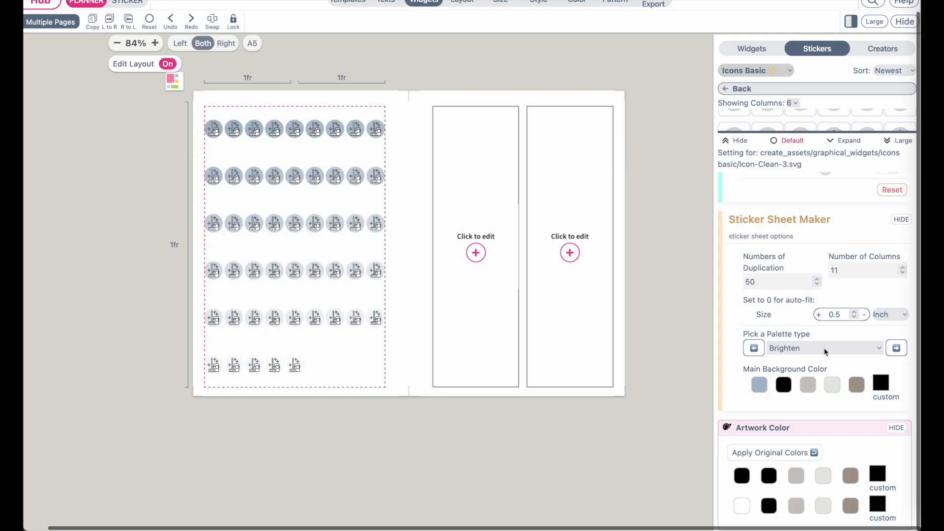
Step: Try the Darken palette type on the stickers, followed by Darken and brighten
left_click(824, 347)
left_click(820, 359)
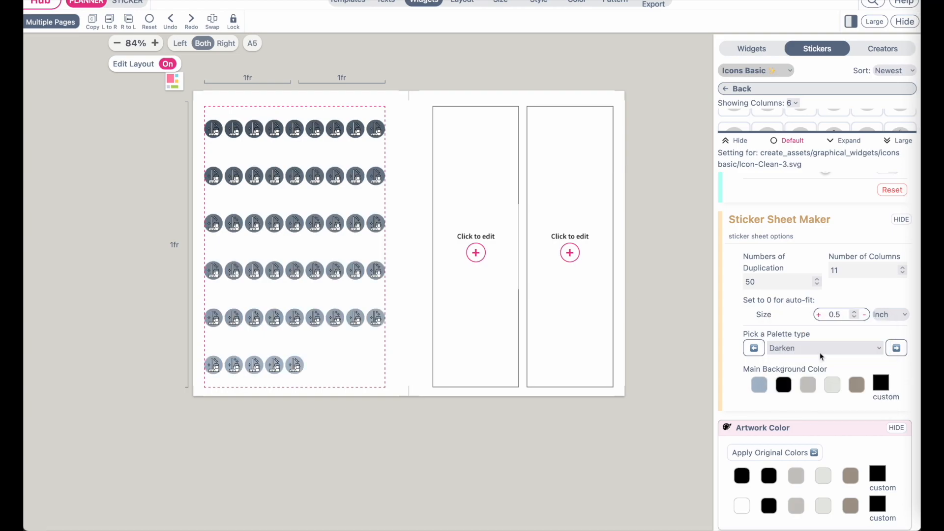
left_click(822, 349)
left_click(822, 360)
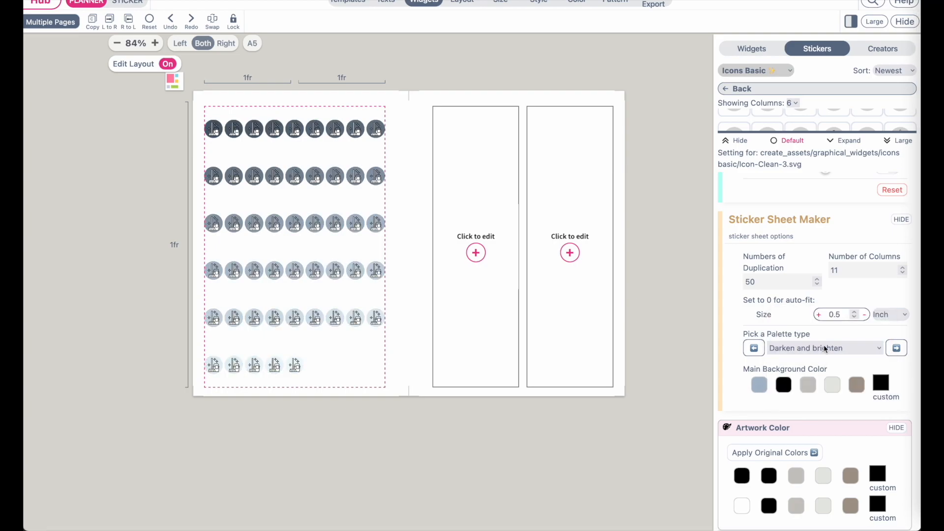
Step: Set the sticker sheet's palette type to 1 Primary-Seconday-Tertiary
left_click(826, 350)
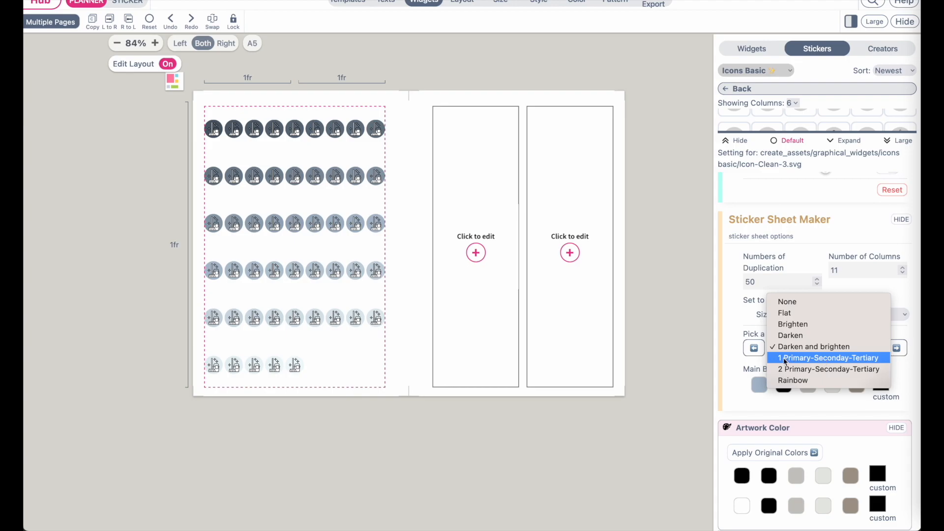
left_click(850, 363)
scroll(298, 240, "up", 3)
scroll(298, 239, "down", 4)
scroll(298, 239, "up", 2)
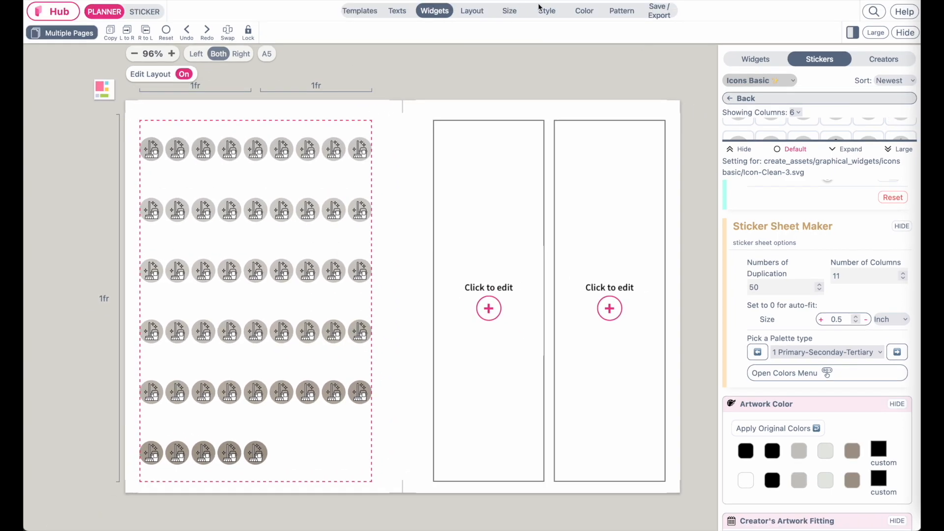
Step: Change the planner's outline color to the green #A1C97B
left_click(585, 12)
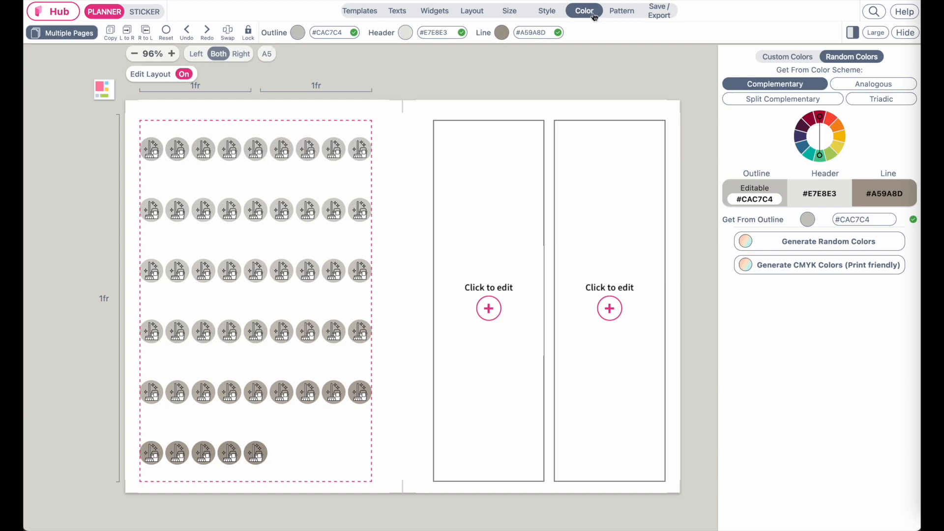
left_click(298, 35)
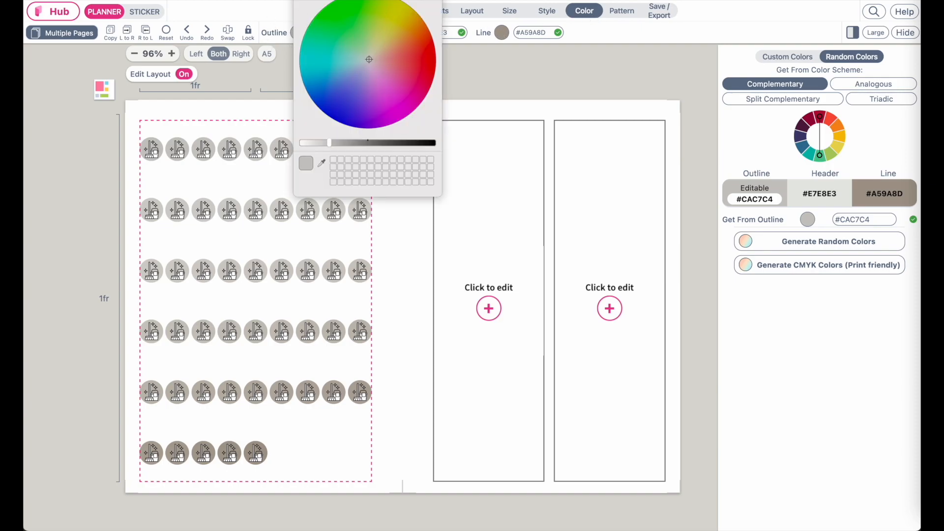
left_click_drag(325, 1, 374, 125)
left_click_drag(381, 193, 417, 203)
left_click(347, 126)
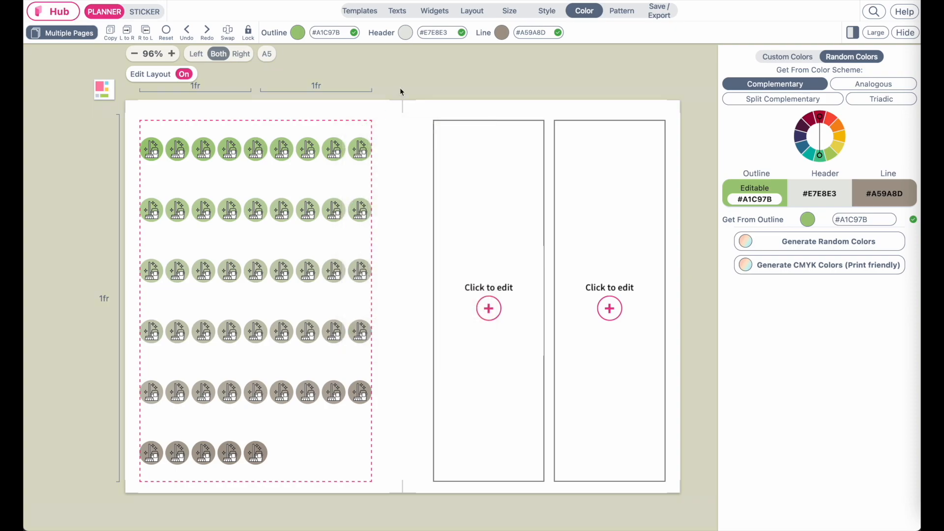
Step: Adjust the planner's line color, first to #A39C8F and finally to the purple #826AA1
left_click(498, 32)
left_click_drag(451, 387, 424, 323)
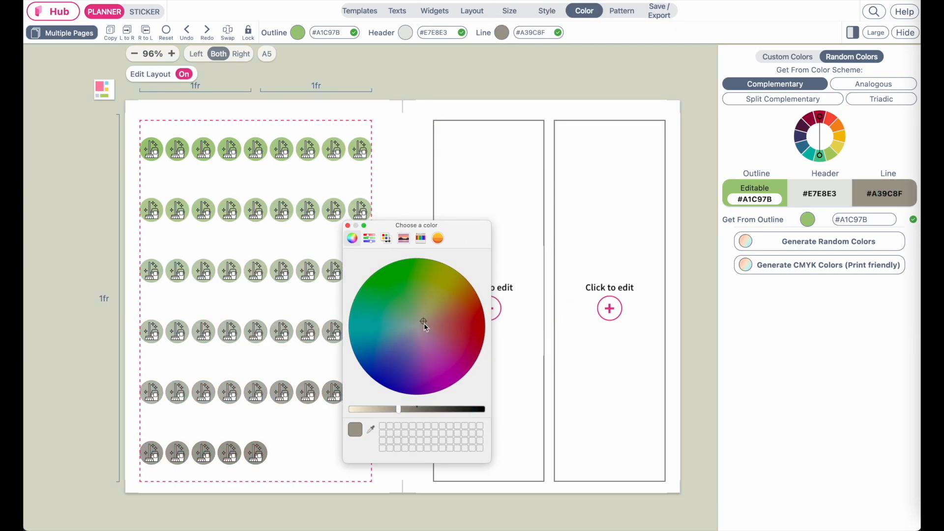
left_click(348, 226)
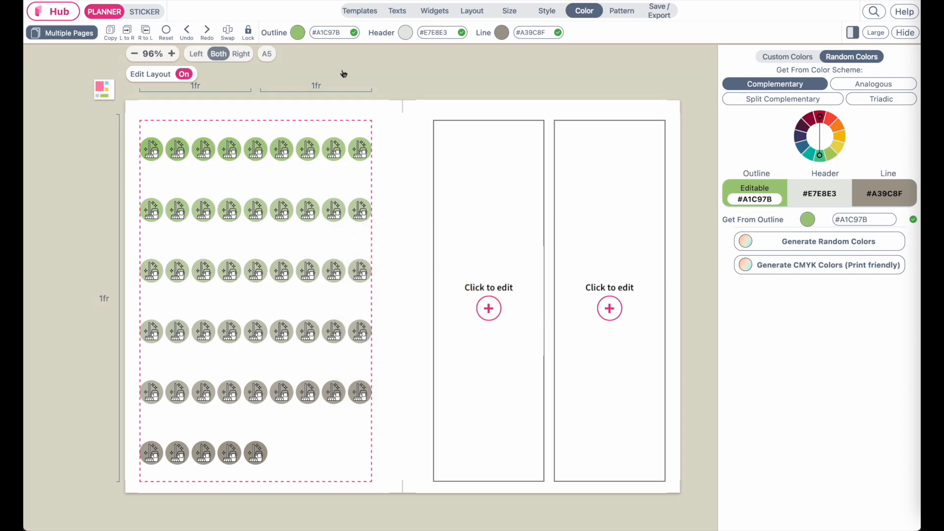
left_click(502, 33)
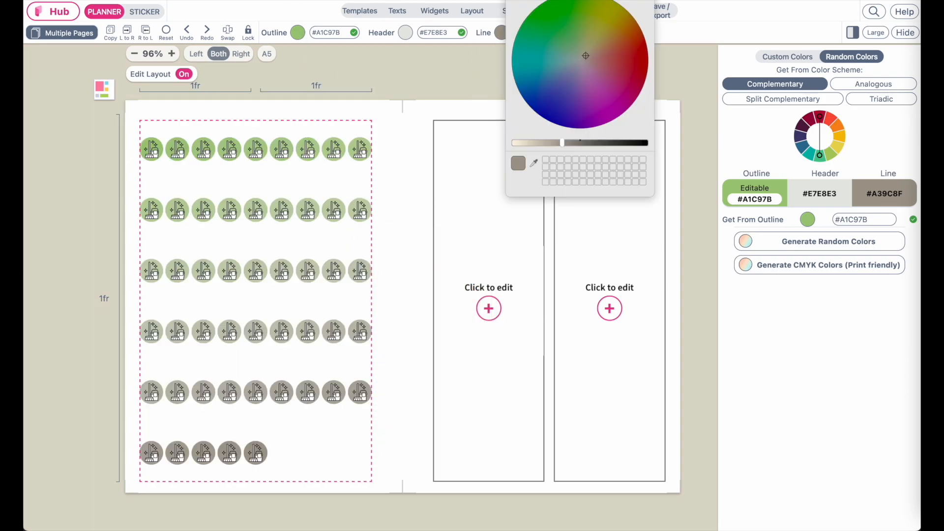
mouse_move(449, 333)
left_mouse_down()
mouse_move(398, 370)
mouse_move(409, 335)
left_mouse_up()
left_click(409, 338)
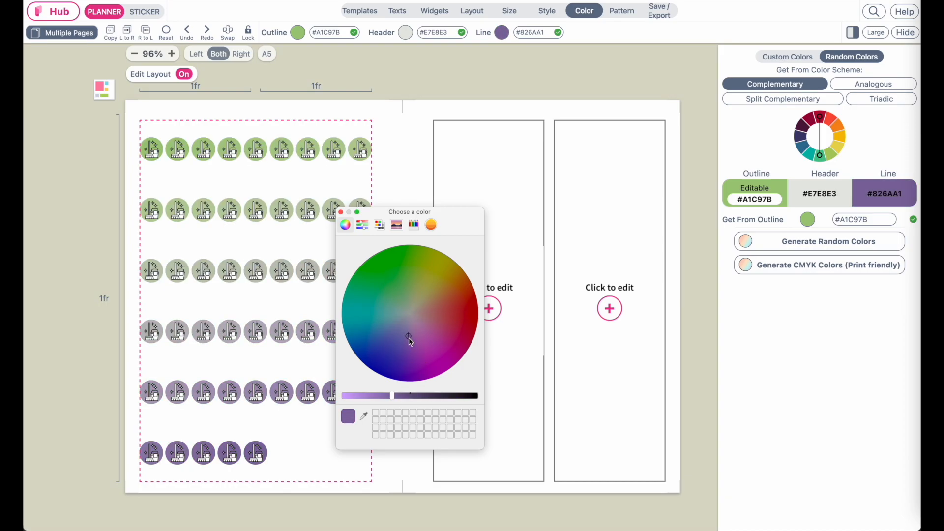
left_click(341, 212)
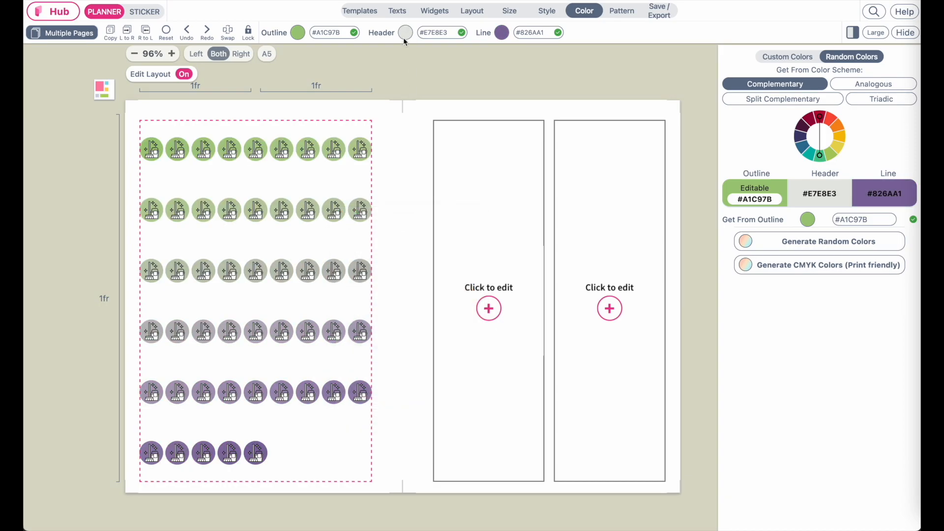
Step: Change the planner's header color to the coral pink #E77785
left_click(403, 34)
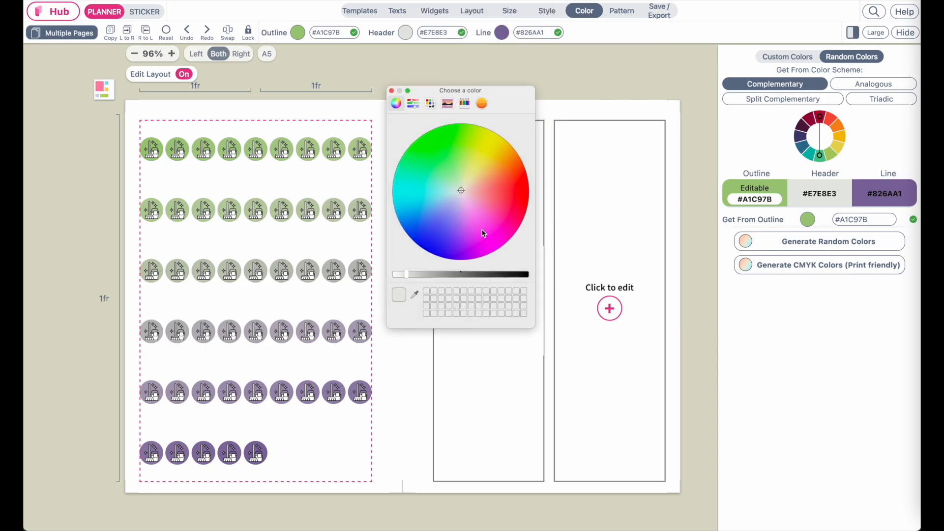
left_click(480, 200)
mouse_move(480, 201)
left_mouse_down()
mouse_move(493, 211)
mouse_move(493, 192)
mouse_move(426, 180)
mouse_move(437, 152)
mouse_move(497, 160)
mouse_move(508, 188)
mouse_move(482, 196)
mouse_move(496, 202)
left_mouse_up()
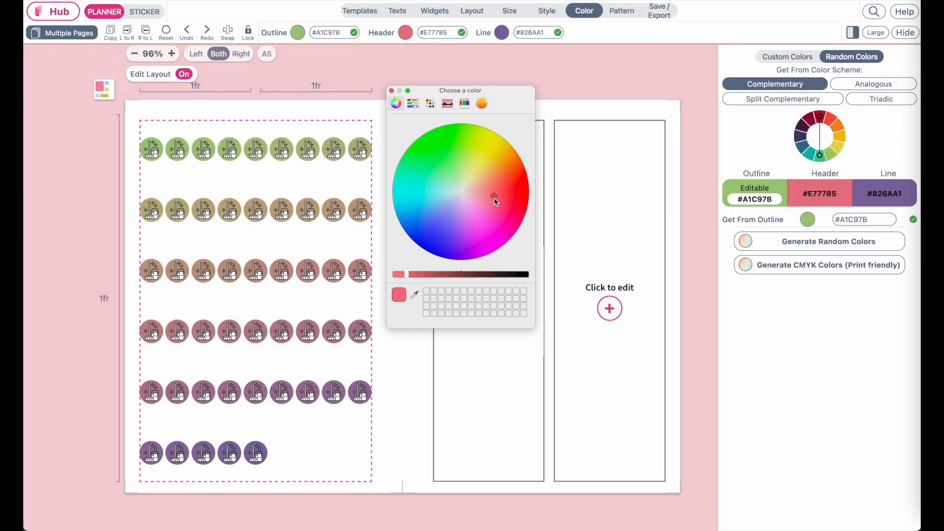
left_click(392, 91)
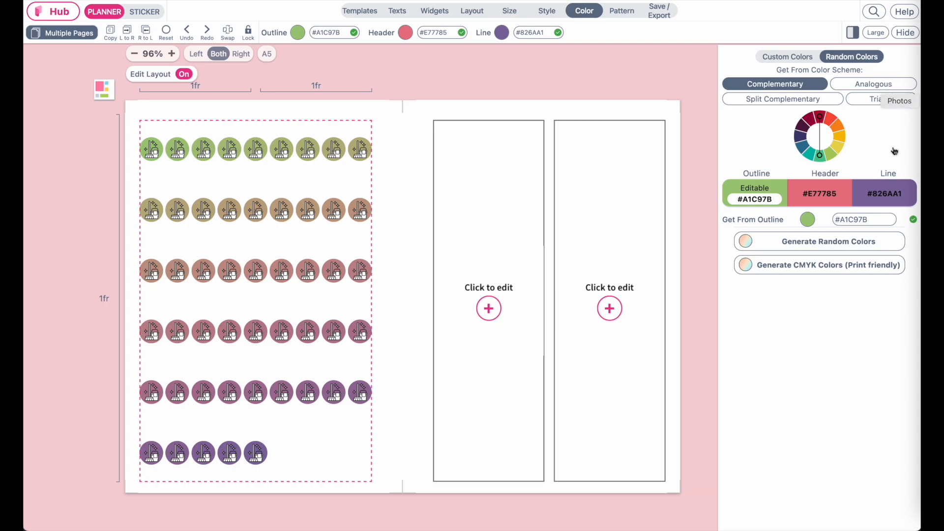
Step: Apply a custom generated palette from the green-and-teal photo, with outline #8E907F, header #E6E6E5 and line #82B0AB
left_click(774, 59)
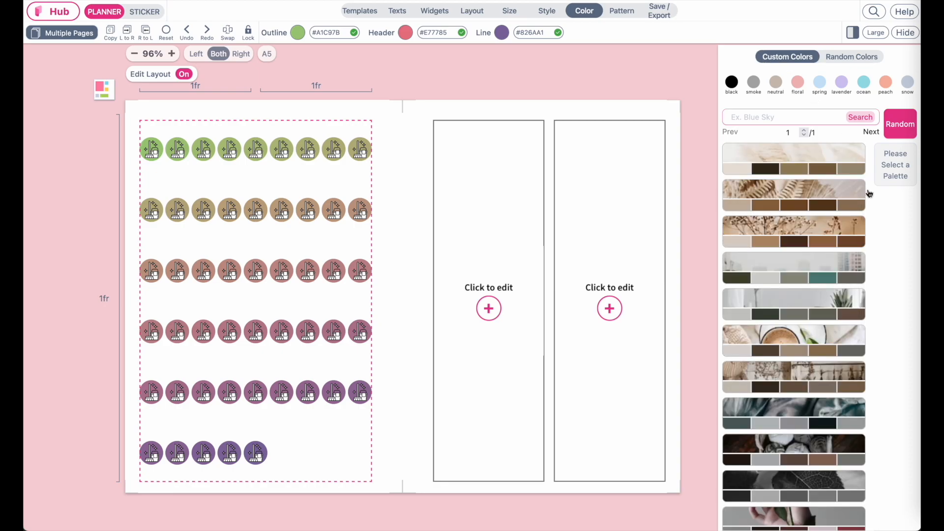
left_click(788, 276)
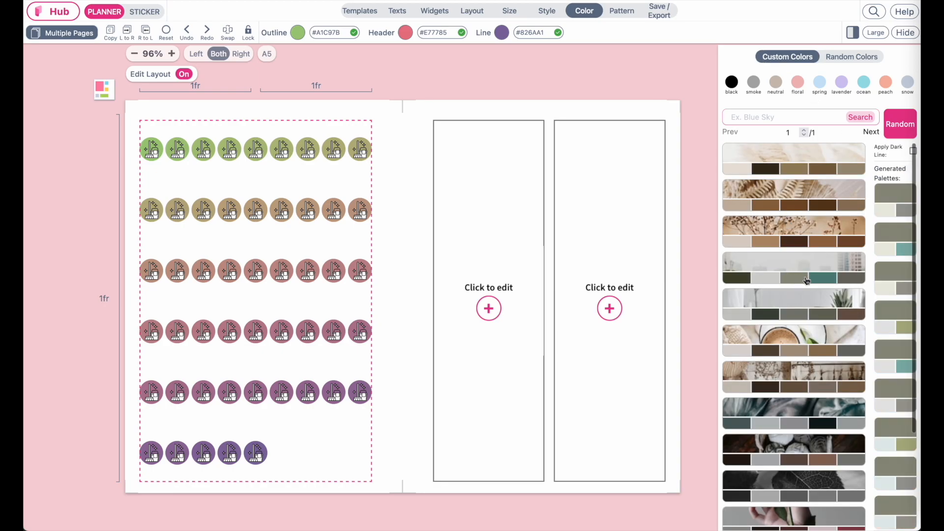
left_click(883, 285)
left_click(888, 321)
left_click(889, 362)
scroll(823, 365, "down", 5)
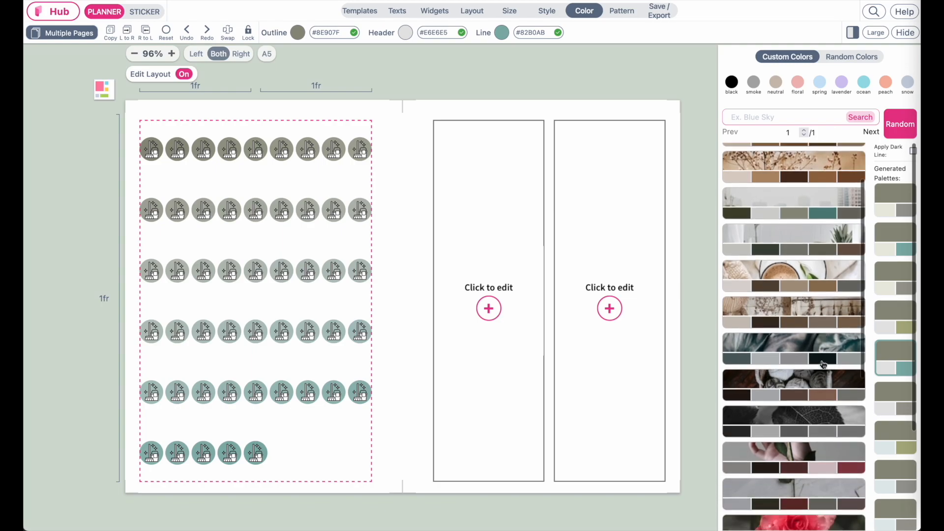
Step: Search the custom color palettes for "blue"
scroll(823, 365, "up", 5)
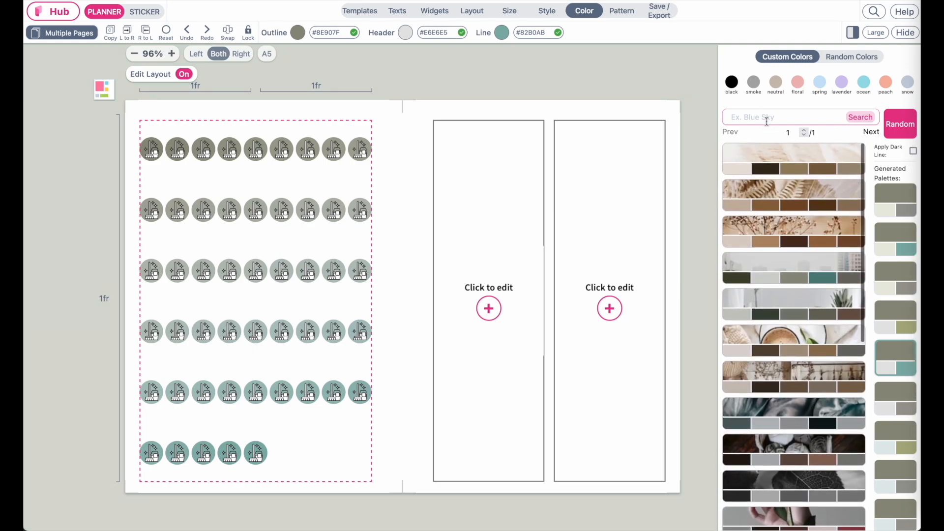
left_click(765, 118)
type("blue")
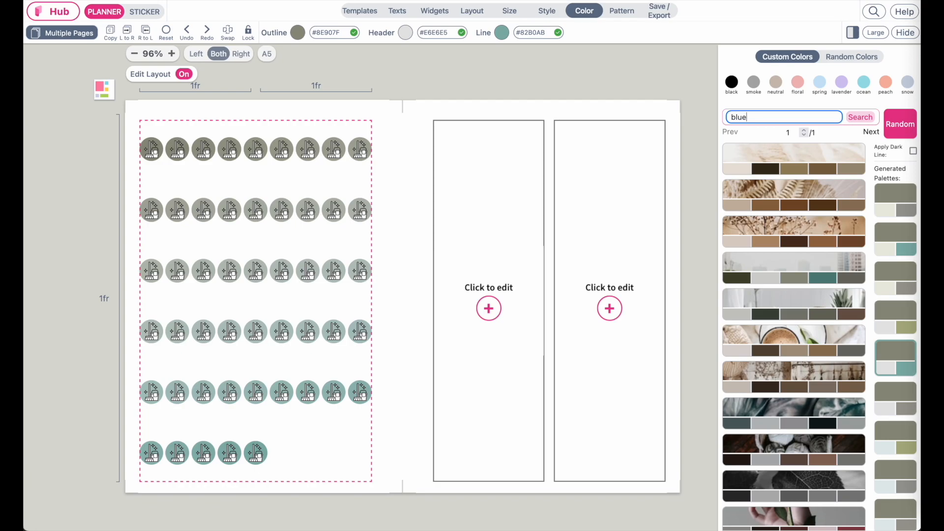
key("Return")
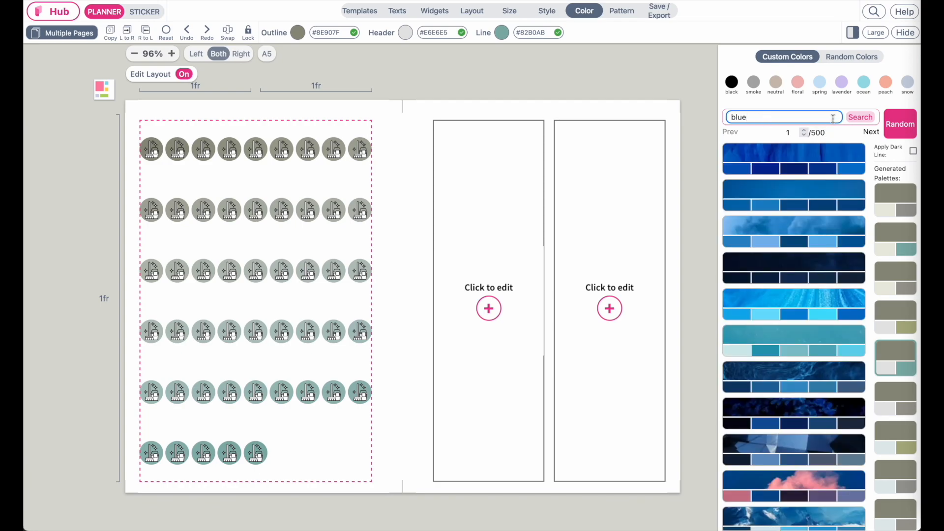
scroll(790, 400, "up", 5)
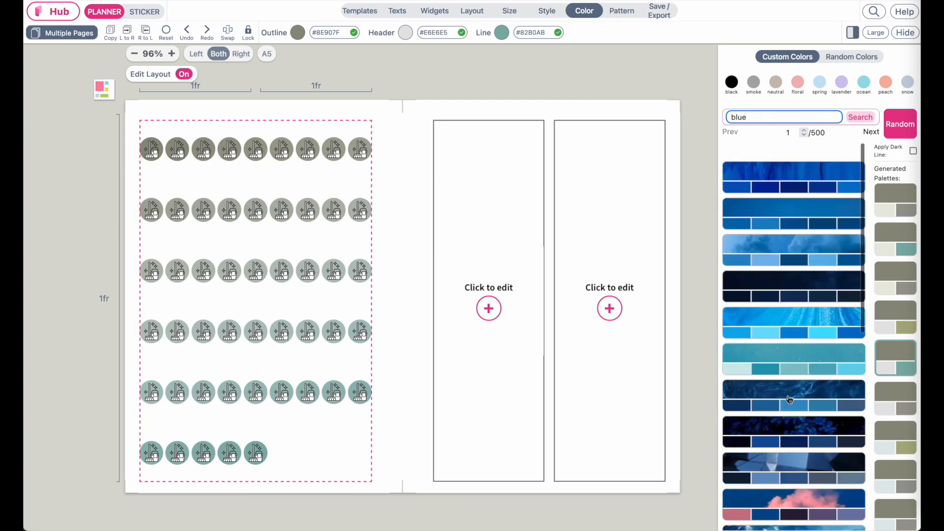
Step: Try palettes from the blue photos, finally applying one from the pink-cloud photo with outline #CA7789, header #E4E1EA and line #3A99F8
left_click(795, 300)
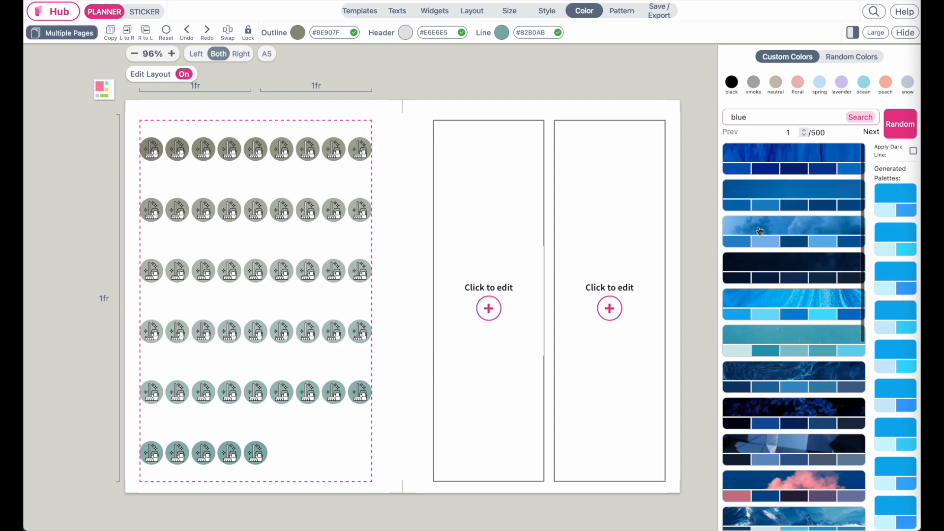
left_click(764, 230)
left_click(889, 231)
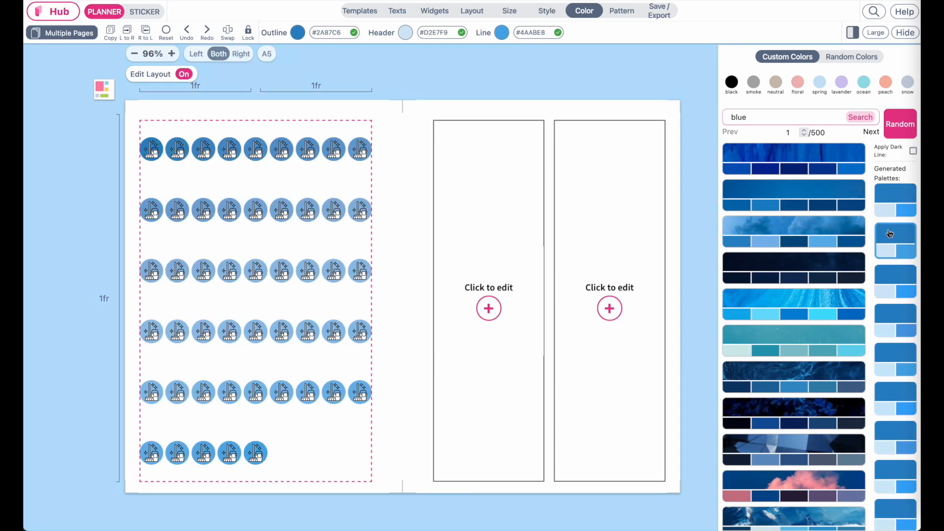
left_click(745, 498)
left_click(896, 435)
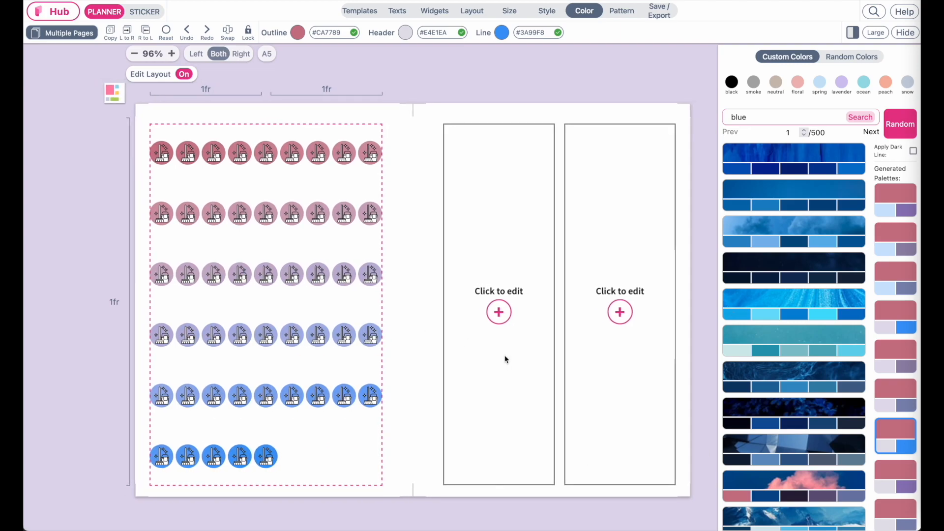
Step: Select the cleaning-icon sheet and examine its image, Sticker Sheet Maker and Artwork Color options
left_click(292, 312)
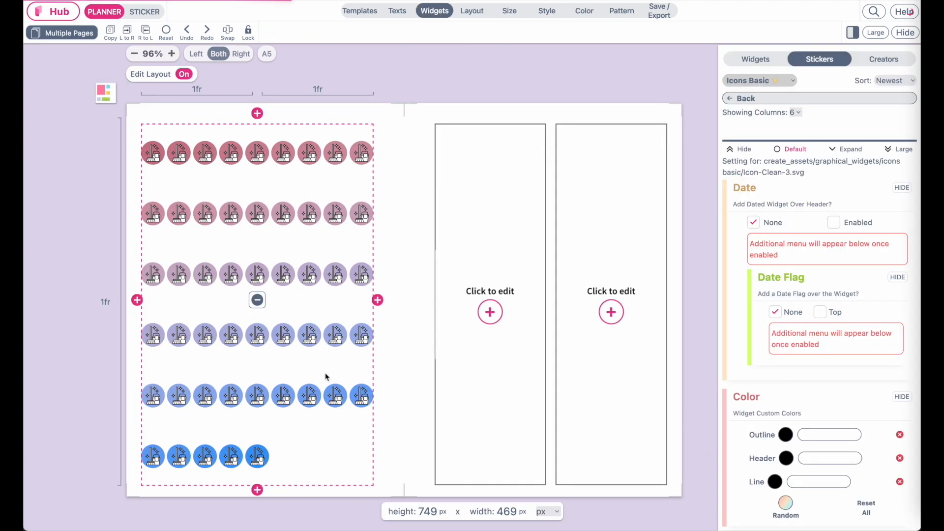
scroll(858, 376, "down", 5)
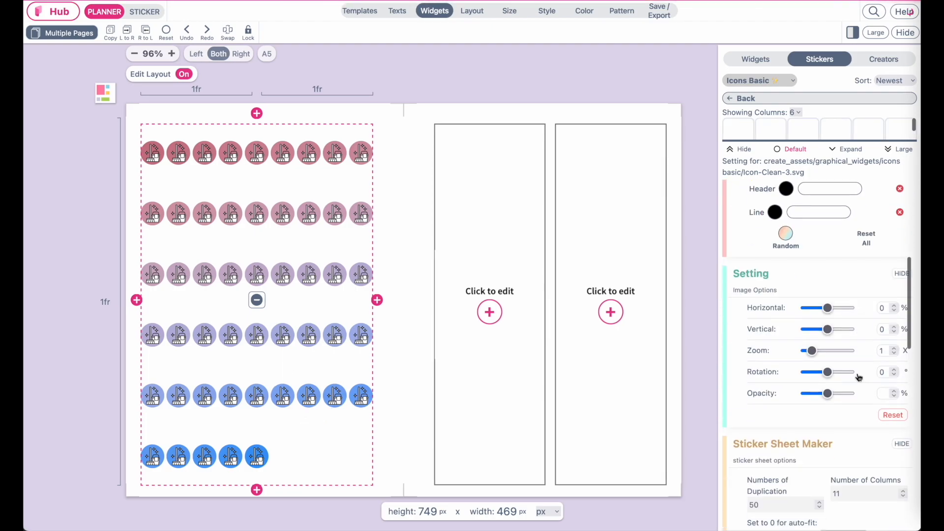
scroll(824, 409, "down", 3)
scroll(824, 409, "up", 2)
scroll(825, 410, "down", 5)
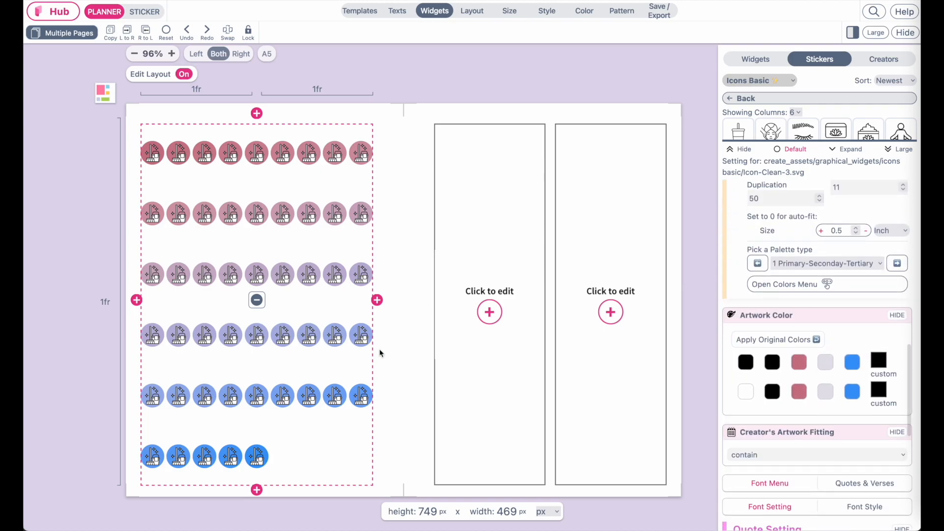
scroll(379, 349, "up", 5)
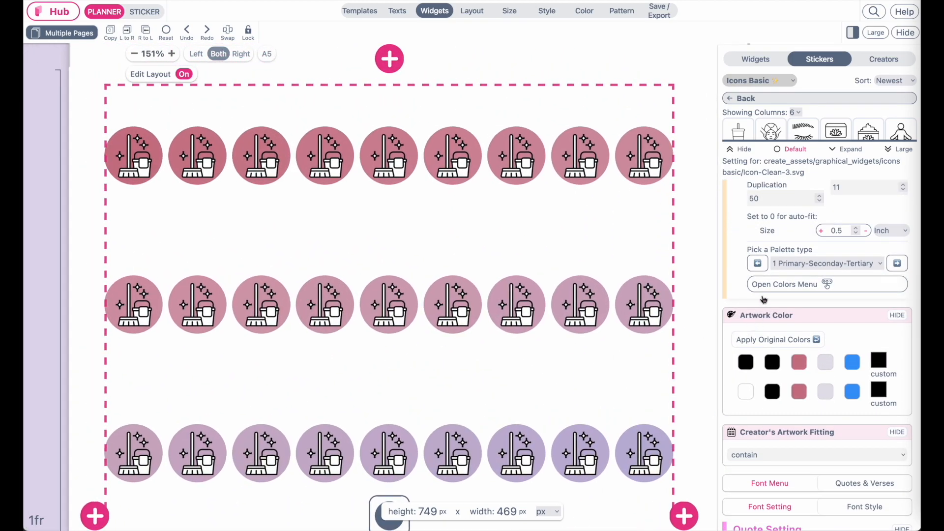
scroll(762, 295, "up", 5)
scroll(761, 295, "down", 4)
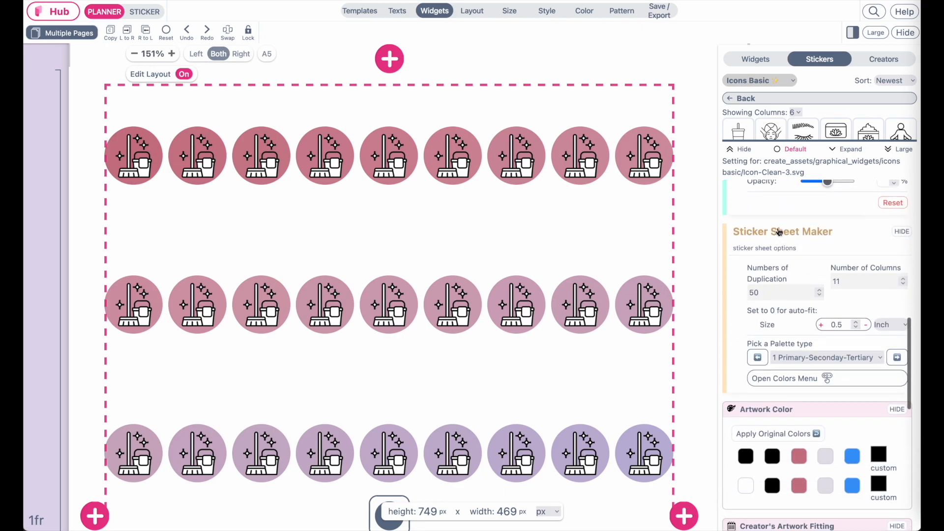
scroll(751, 453, "down", 3)
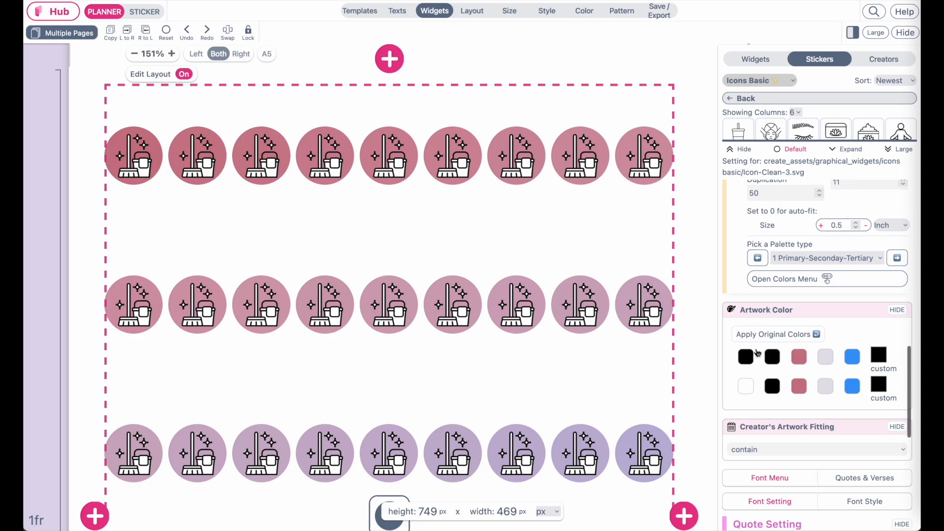
Step: Try the palette's pink, grey and blue swatches on the icon artwork's lines and fill, returning to black lines and white fill
left_click(801, 361)
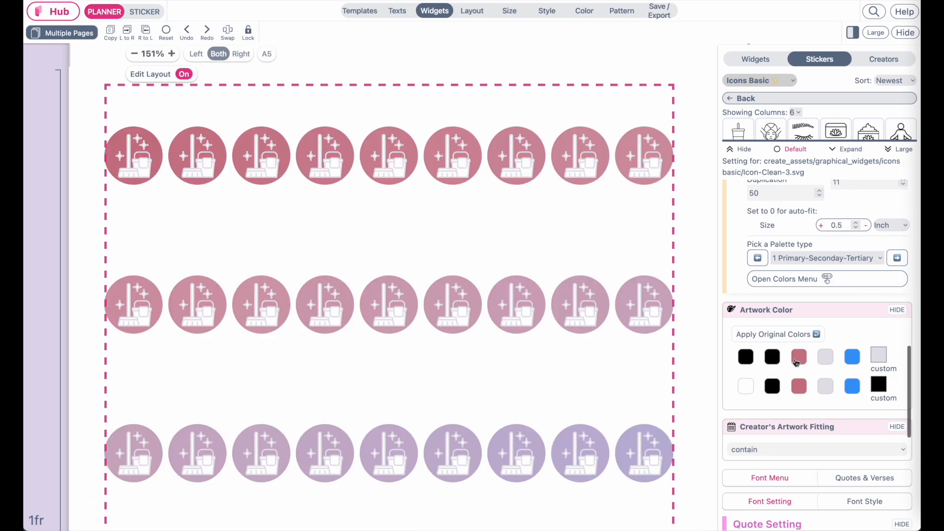
left_click(745, 359)
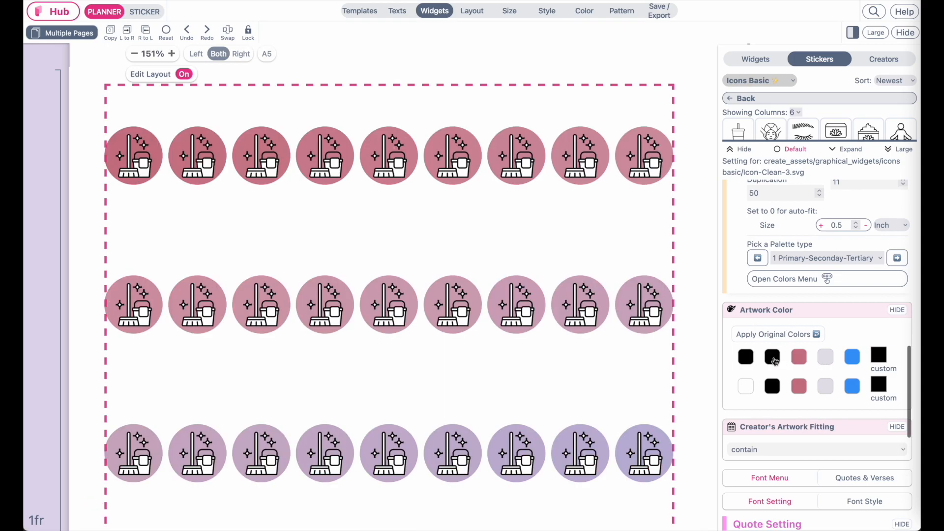
left_click(799, 359)
left_click(826, 361)
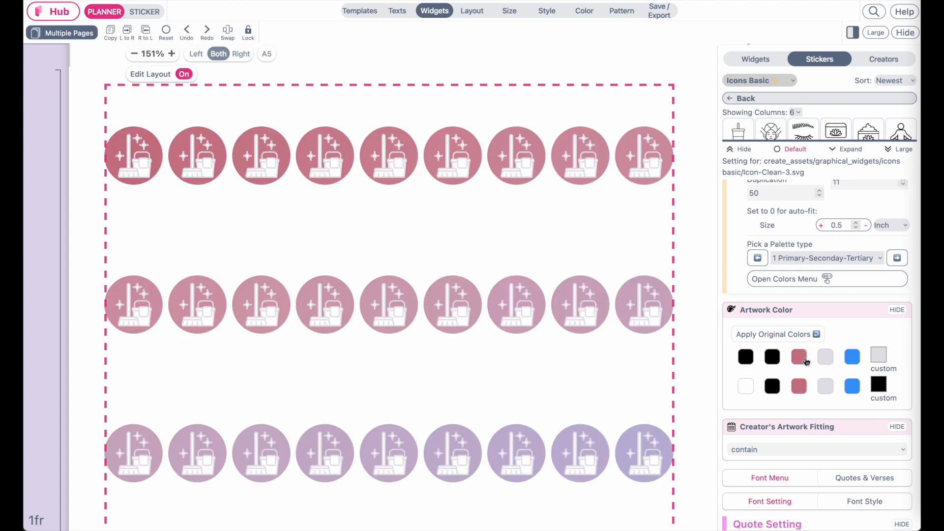
left_click(801, 359)
left_click(746, 387)
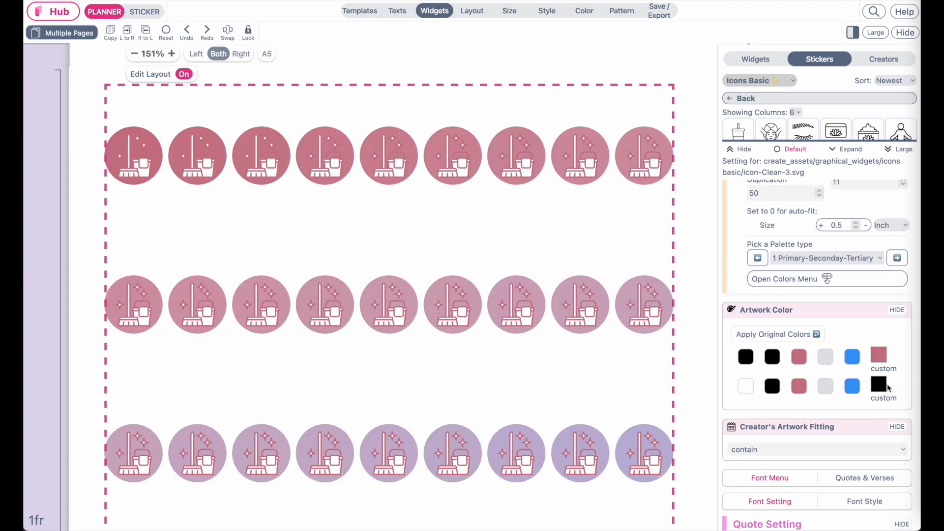
left_click(853, 387)
left_click(826, 387)
left_click(801, 386)
left_click(745, 385)
left_click(743, 356)
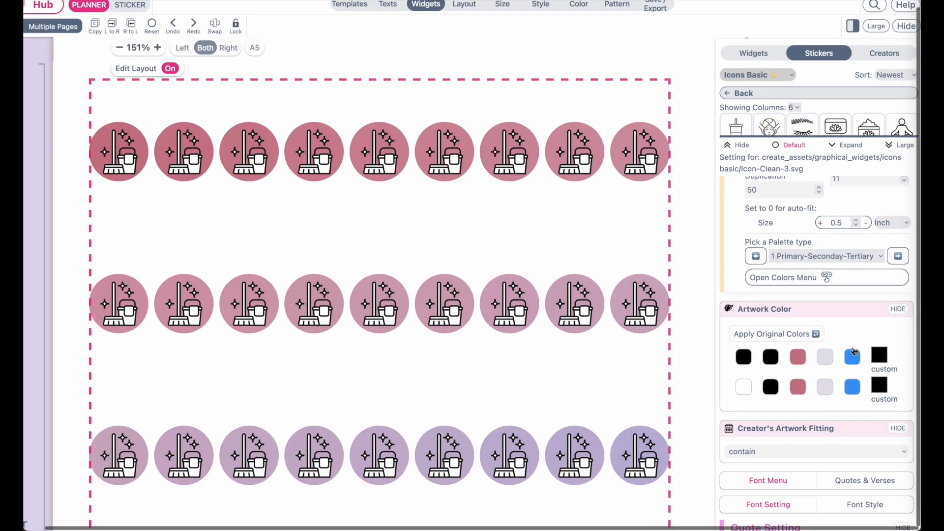
Step: Shrink the icons inside their circles, trying an image zoom of about 0.5 and settling on about 0.7
scroll(496, 310, "down", 5)
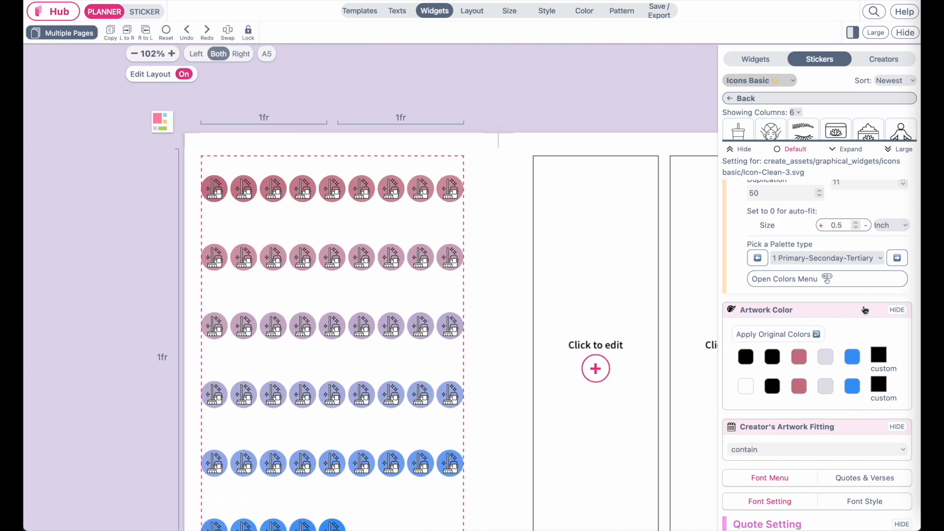
scroll(866, 310, "up", 6)
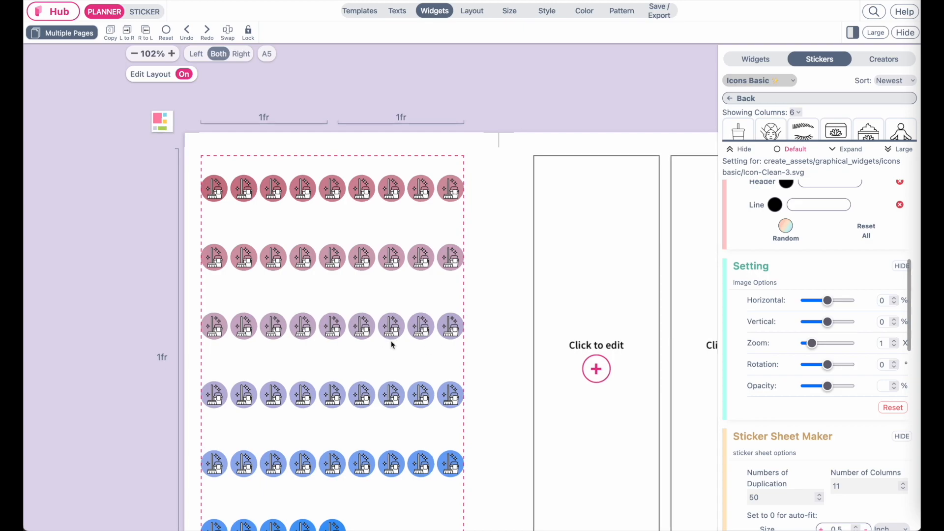
scroll(391, 341, "up", 5)
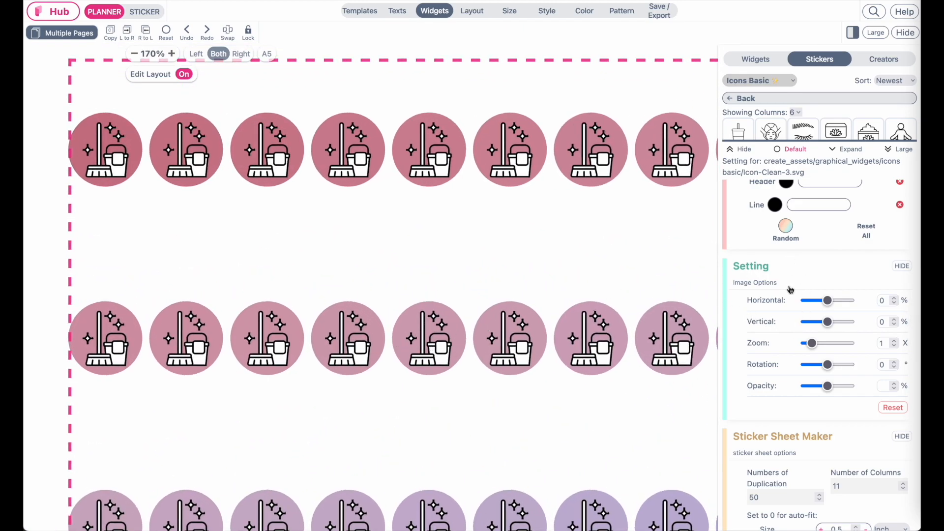
scroll(791, 289, "up", 3)
scroll(790, 289, "down", 3)
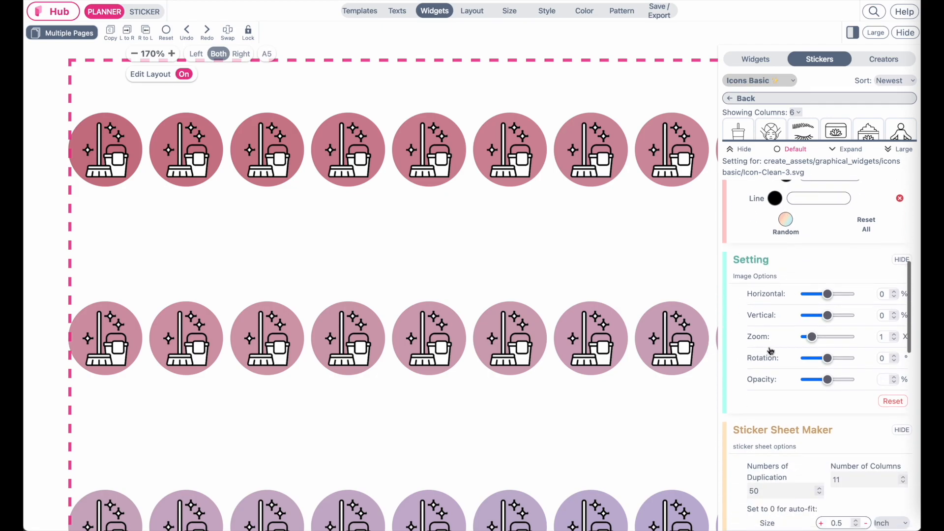
scroll(871, 345, "up", 5)
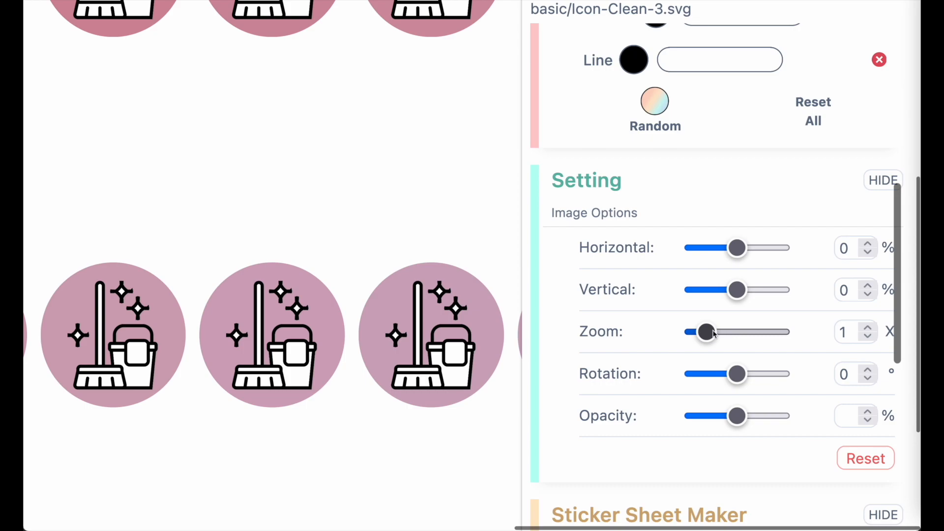
left_click_drag(704, 334, 696, 333)
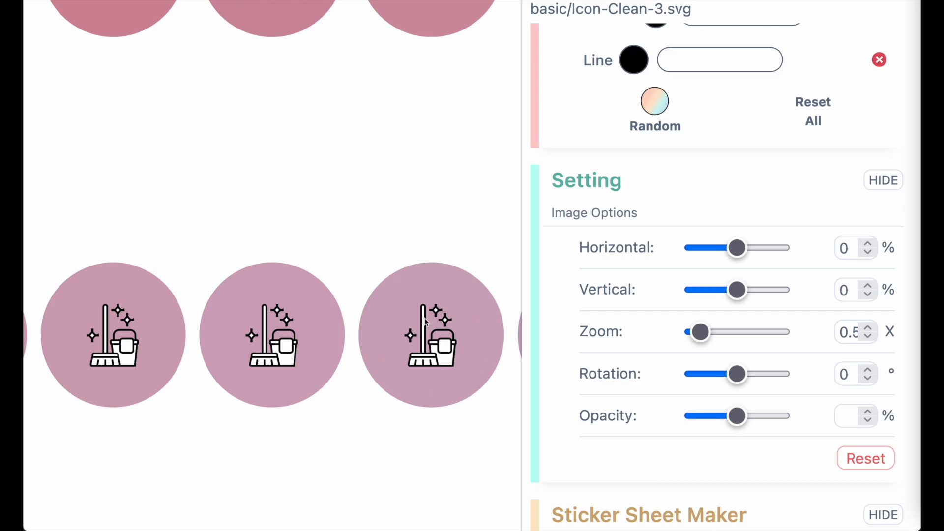
mouse_move(704, 335)
left_mouse_down()
mouse_move(714, 334)
mouse_move(696, 334)
mouse_move(703, 336)
left_mouse_up()
Step: Examine the resized icons across the sheet and the image Zoom value
scroll(748, 289, "down", 5)
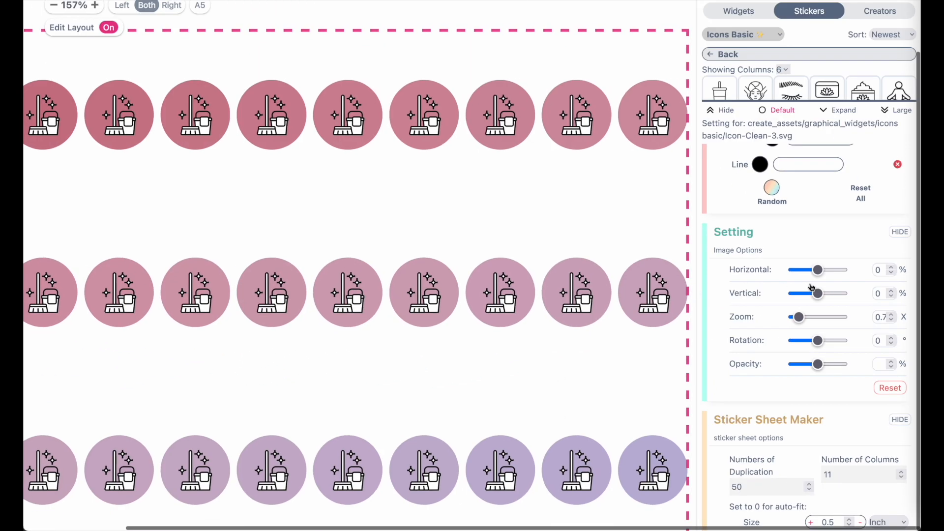
scroll(811, 287, "down", 2)
scroll(431, 273, "down", 5)
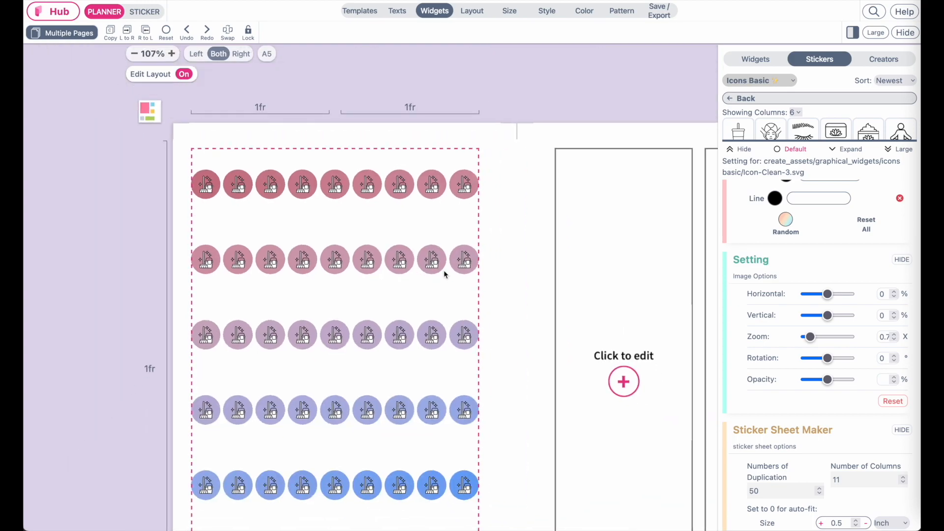
scroll(894, 339, "up", 5)
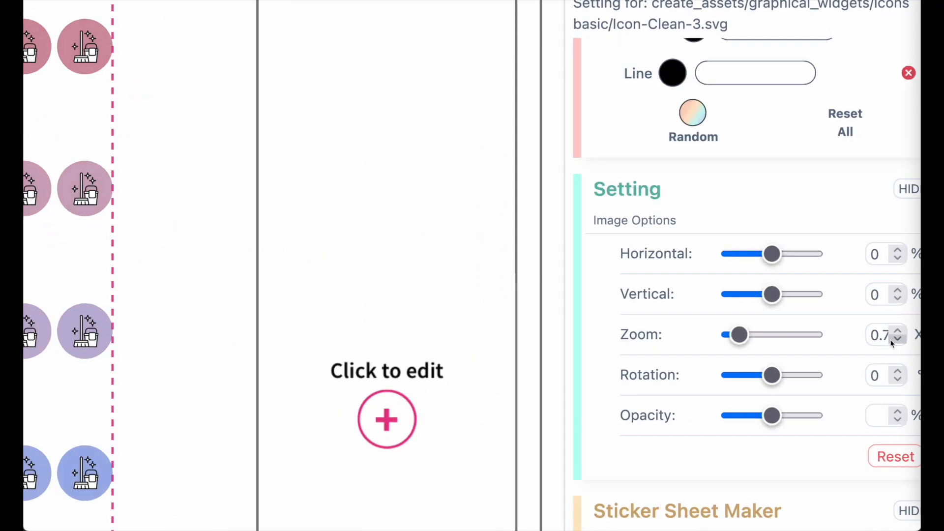
scroll(890, 340, "right", 2)
double_click(817, 334)
left_click(799, 334)
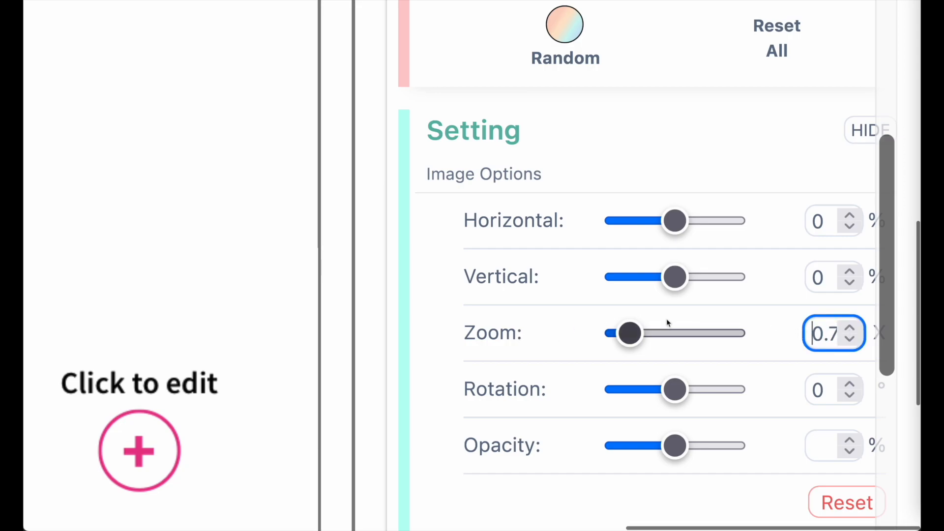
scroll(774, 320, "down", 5)
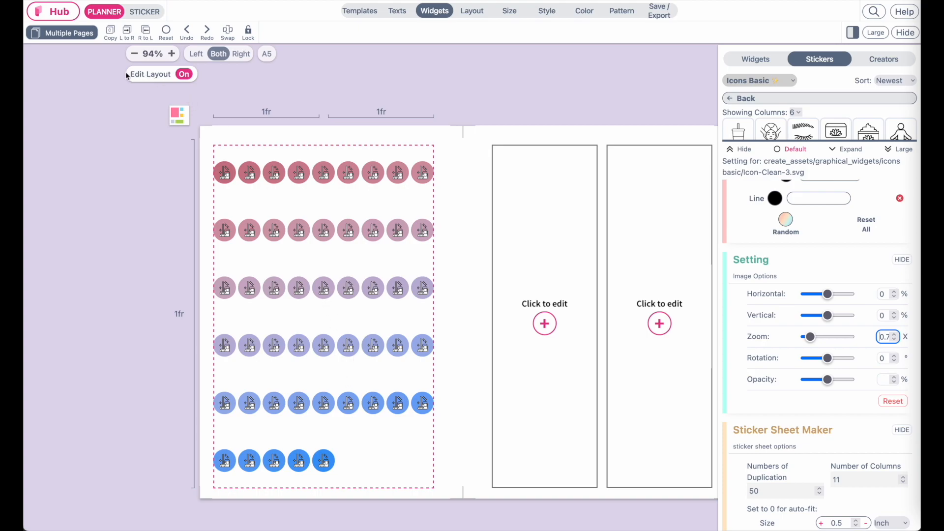
Step: With layout editing on, add a second row beneath the sticker sheet so the sheet occupies only the upper half of the page
left_click(181, 75)
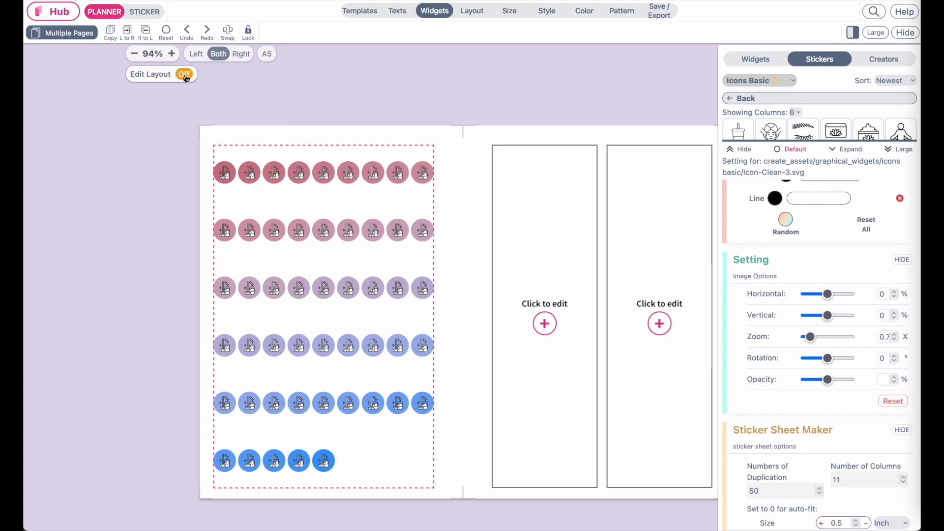
mouse_move(358, 410)
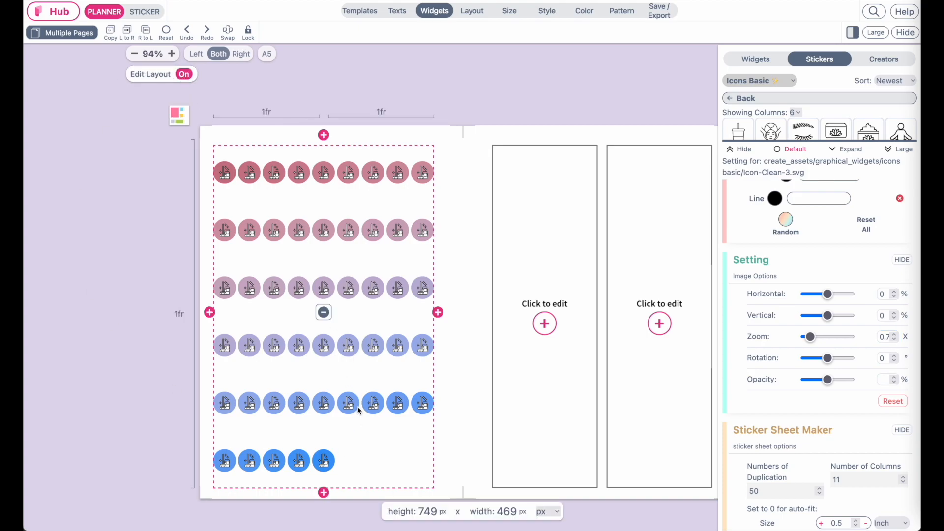
left_click(324, 493)
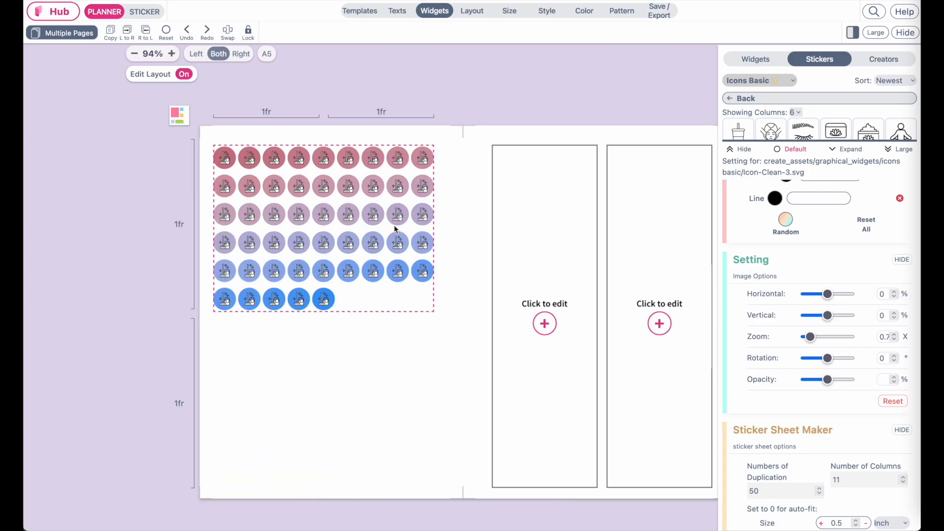
Step: Add an empty widget in the new row and extend it across both columns of the page
left_click(335, 389)
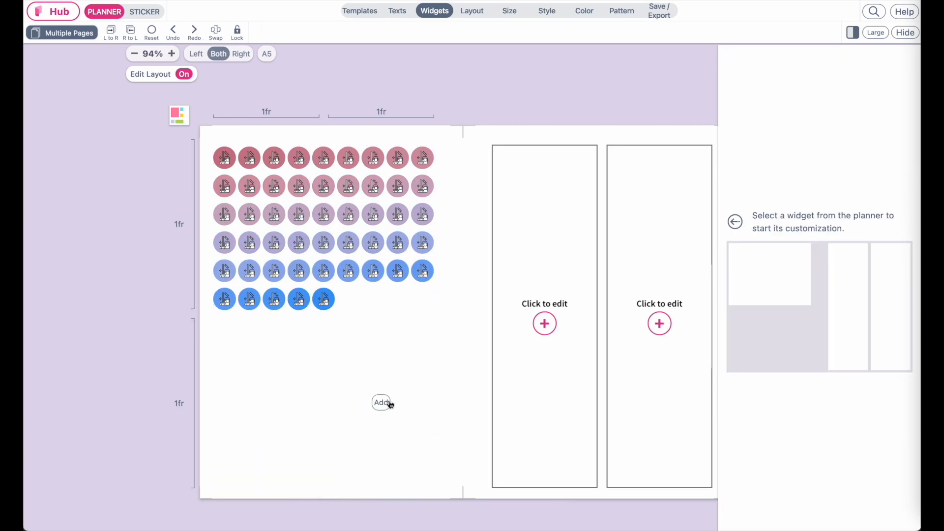
left_click(383, 403)
left_click(322, 402)
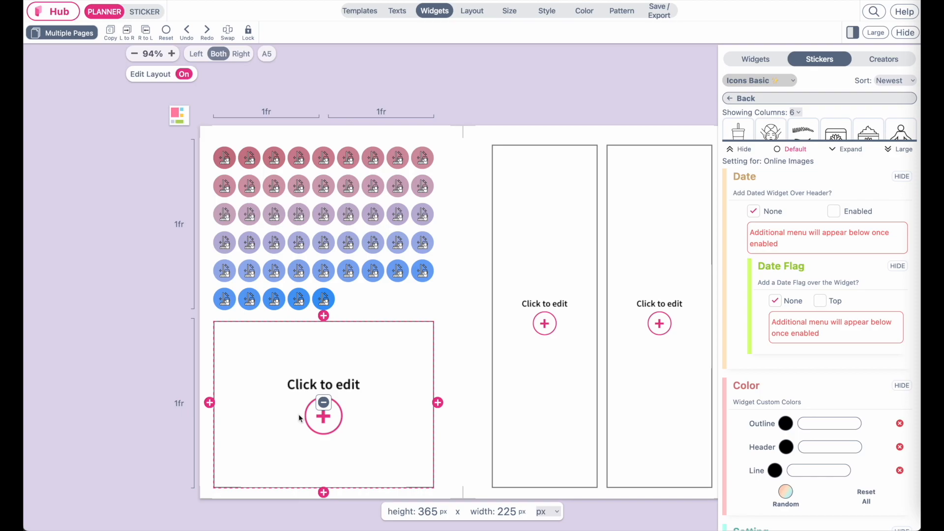
Step: Copy the cleaning-icon sticker sheet into the empty widget below it
left_click(322, 216)
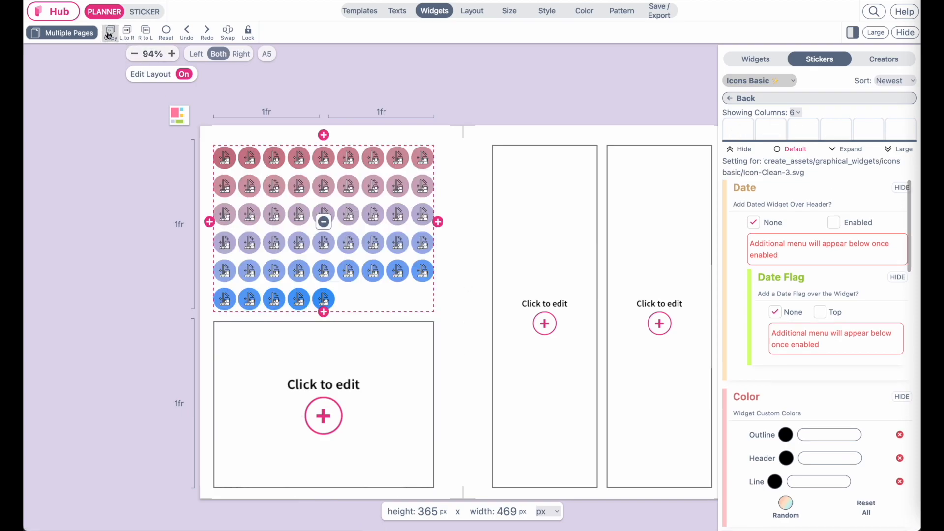
left_click(109, 33)
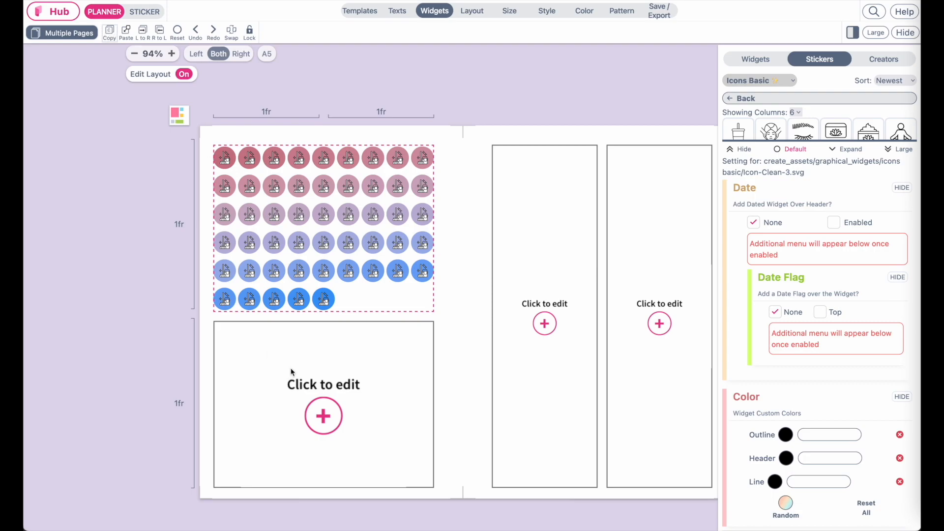
left_click(317, 411)
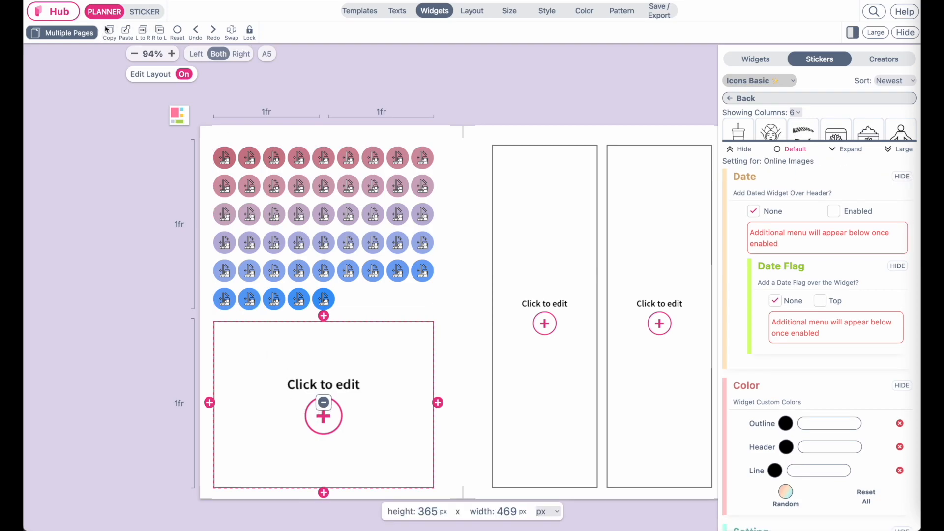
left_click(126, 32)
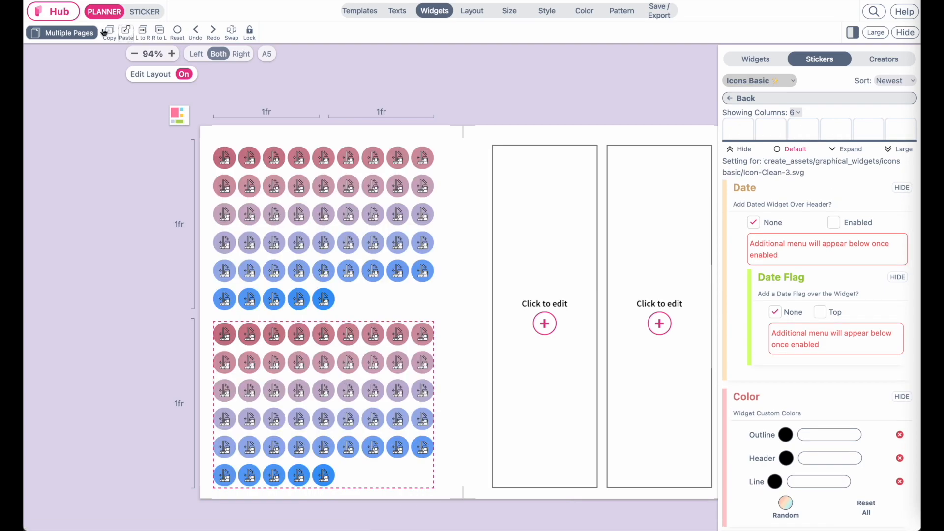
Step: Replace the icon in the lower sticker sheet with the outlined washing machine from Icons Basic
left_click(900, 149)
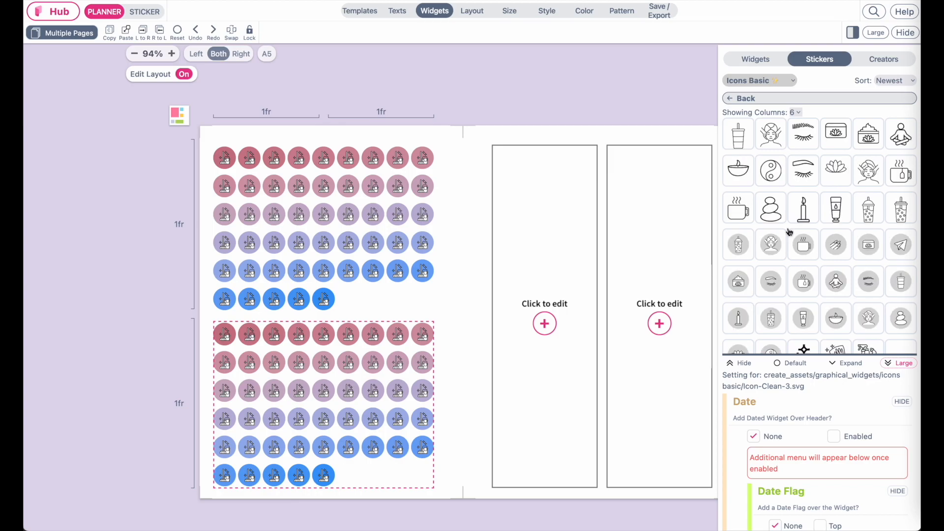
scroll(788, 232, "down", 3)
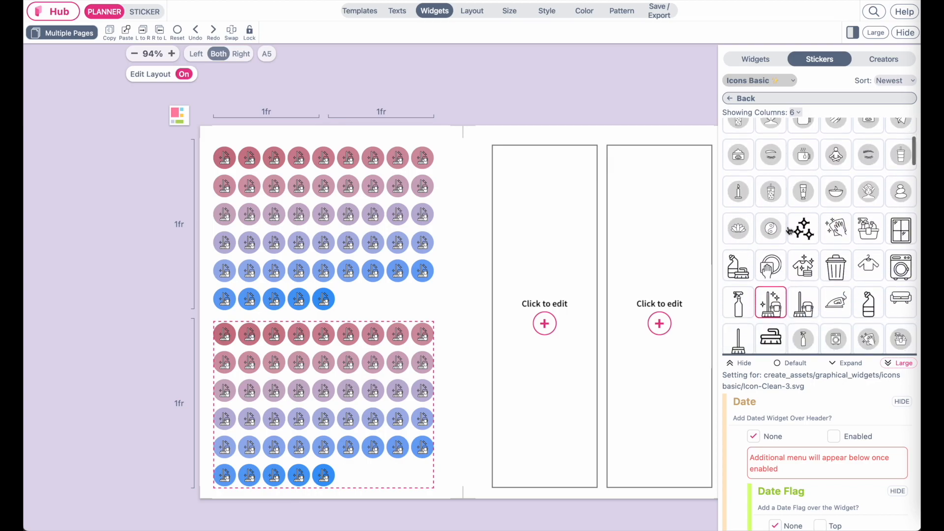
left_click(903, 268)
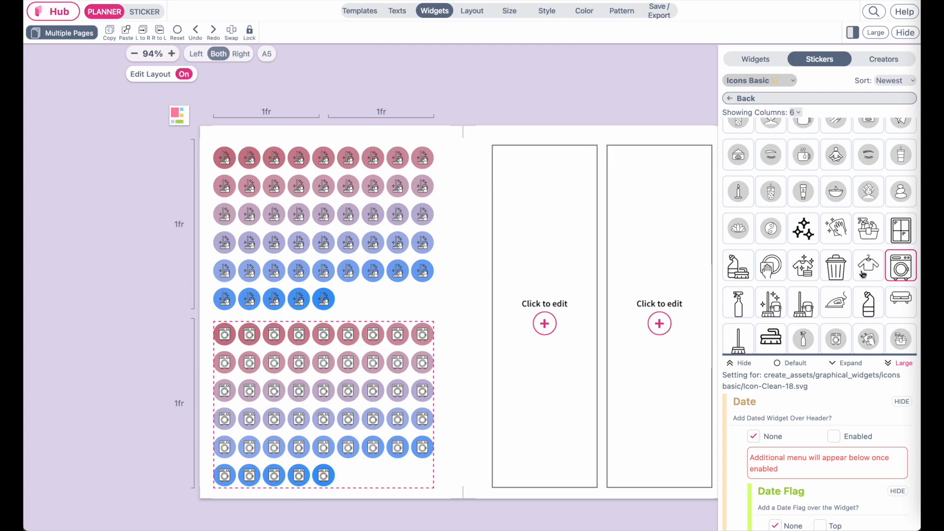
left_click(788, 368)
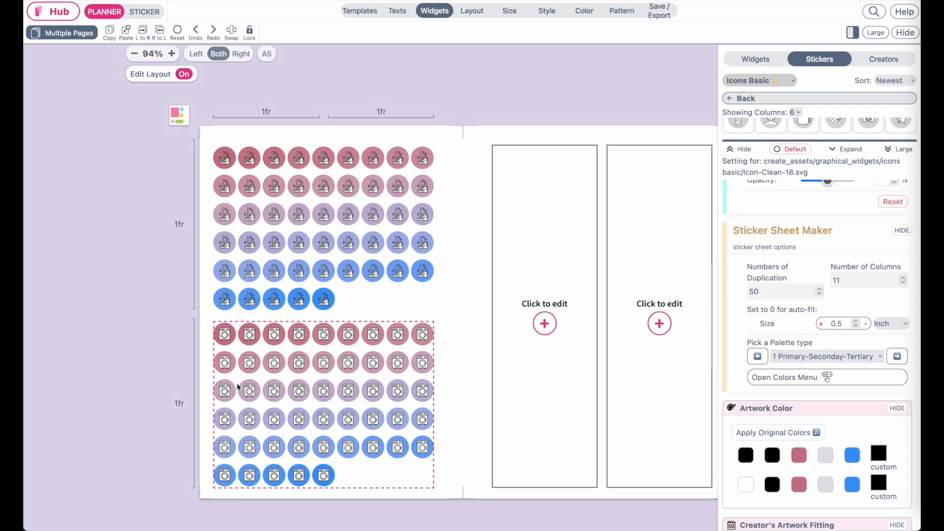
Step: Add a third row beneath the washing-machine sheet and place an empty widget in it spanning both columns
scroll(288, 394, "down", 1)
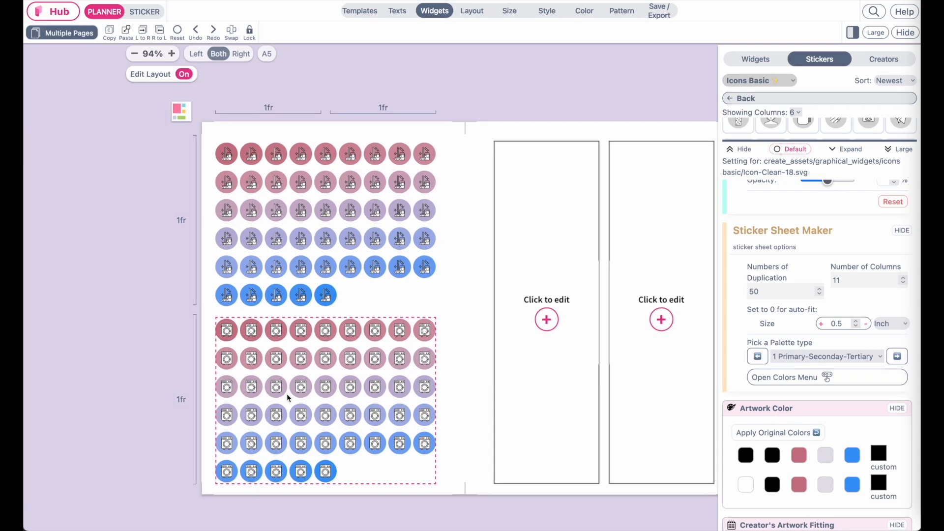
left_click(337, 401)
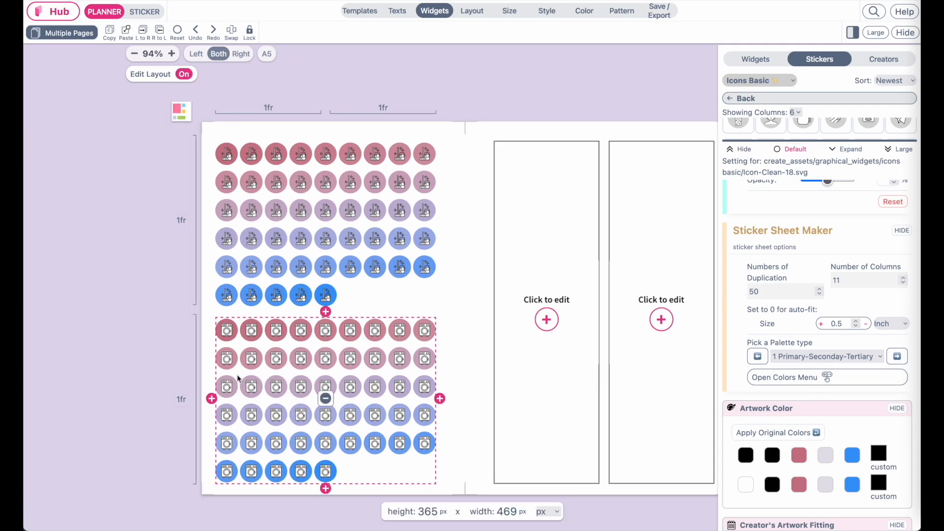
left_click(326, 488)
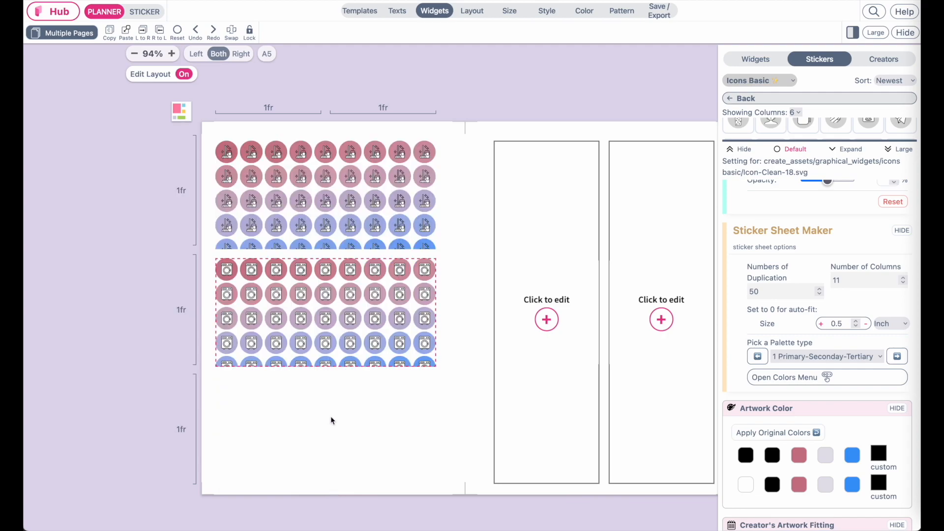
left_click(382, 429)
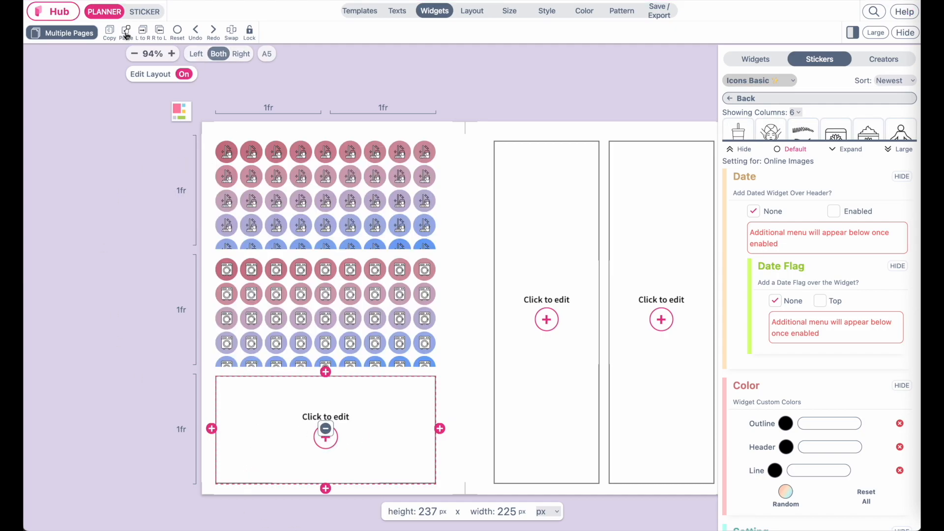
Step: Copy the washing-machine sticker sheet into the empty widget in the third row
left_click(285, 338)
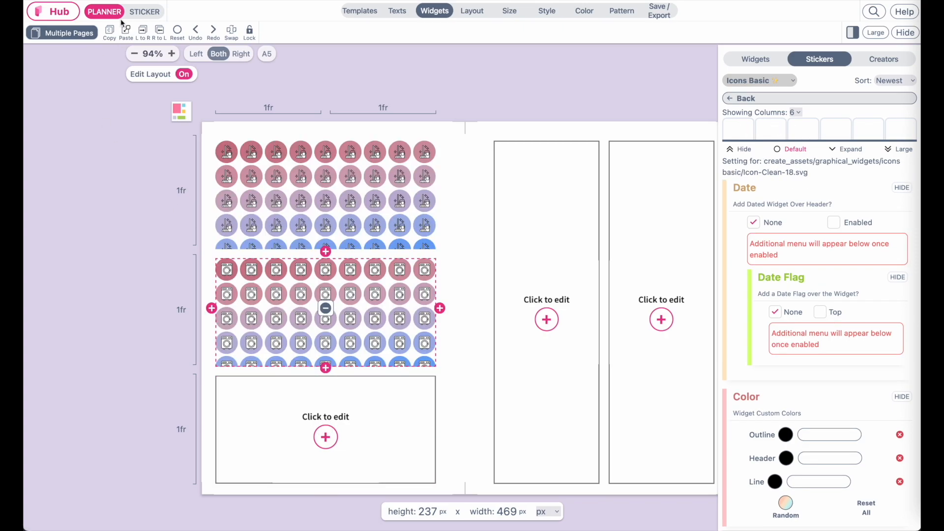
left_click(323, 414)
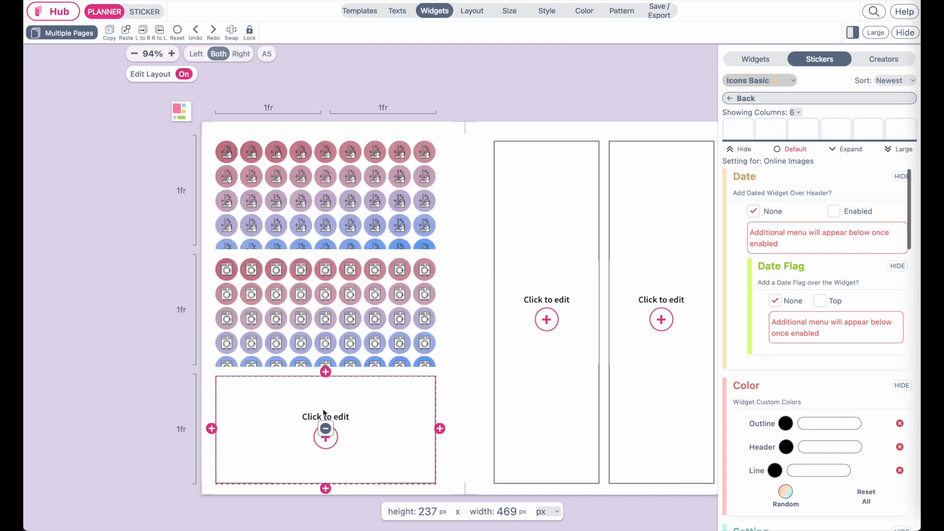
left_click(127, 31)
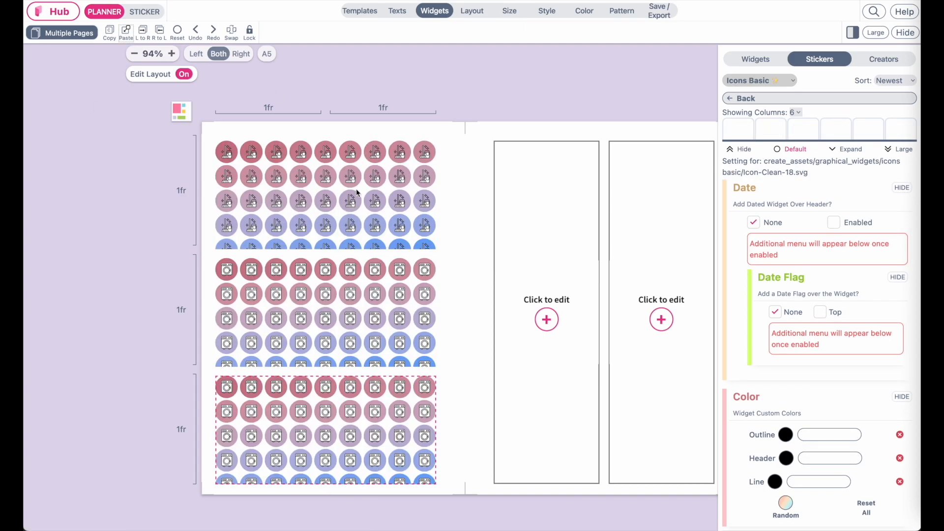
Step: Reduce the number of duplications in the first-row broom-and-bucket sheet to 36
left_click(323, 222)
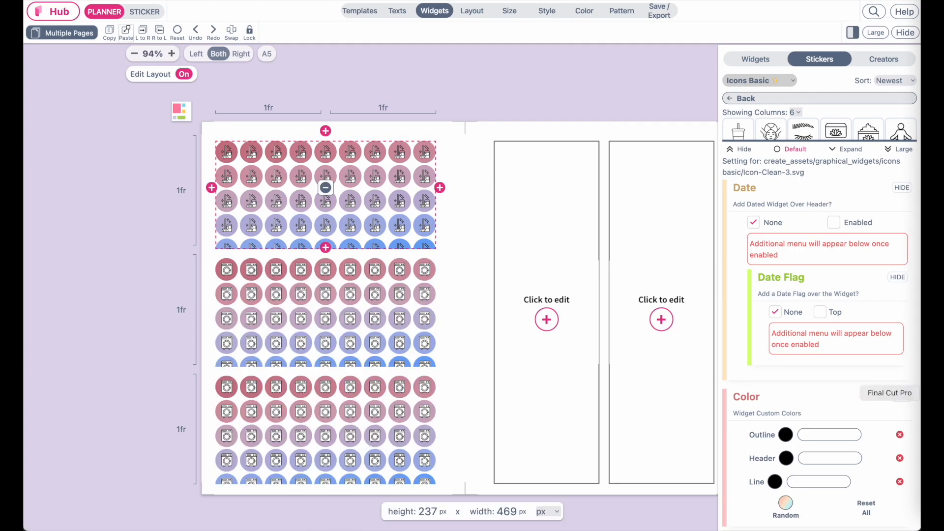
scroll(824, 336, "down", 10)
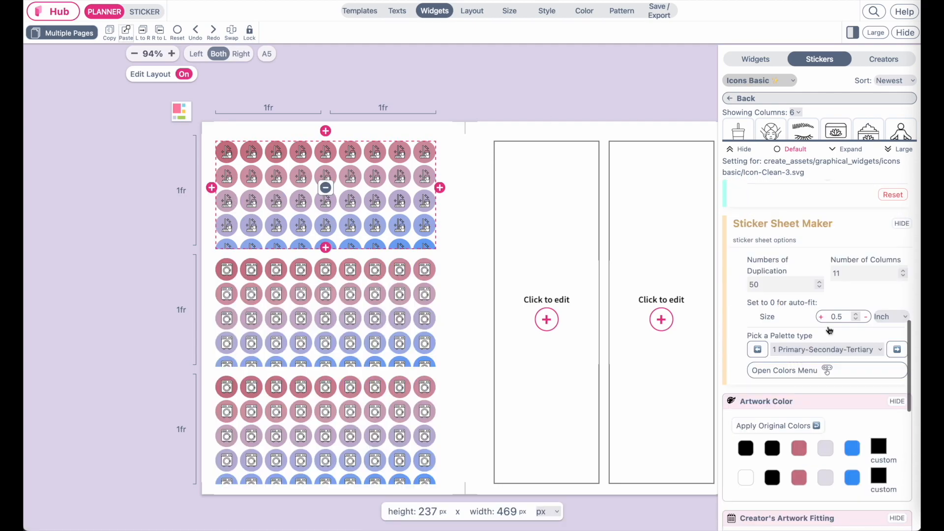
left_click(820, 288)
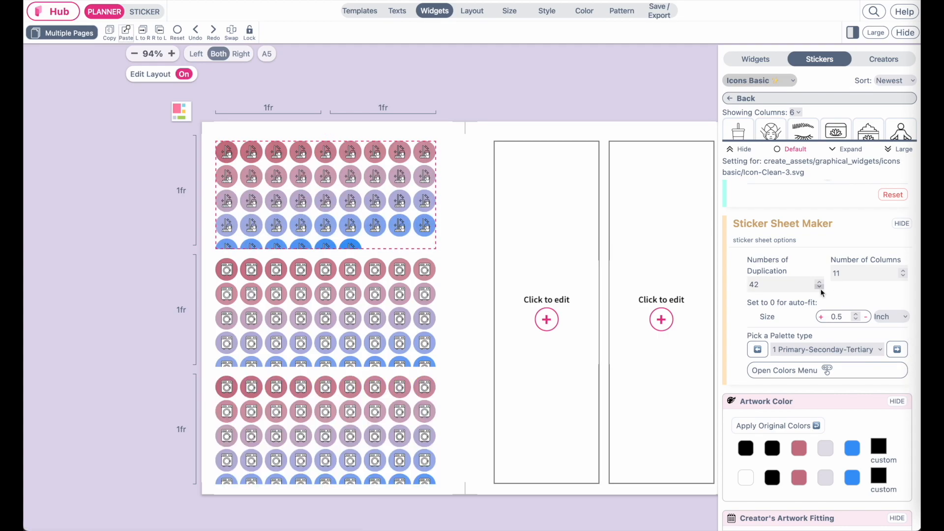
left_click(819, 287)
left_click(820, 288)
left_click(819, 287)
left_click(819, 288)
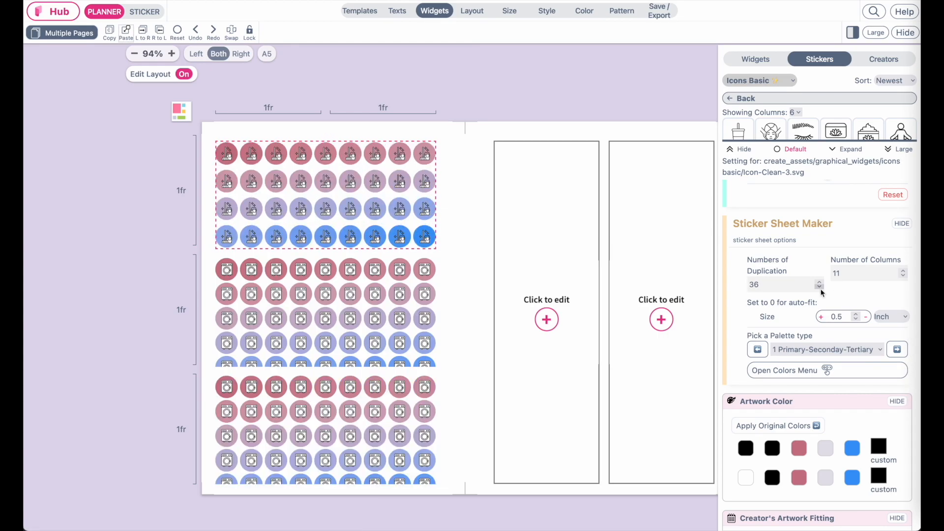
Step: Set the number of duplications in the second-row washing-machine sheet to 36
left_click(315, 293)
scroll(810, 347, "down", 4)
scroll(810, 347, "down", 5)
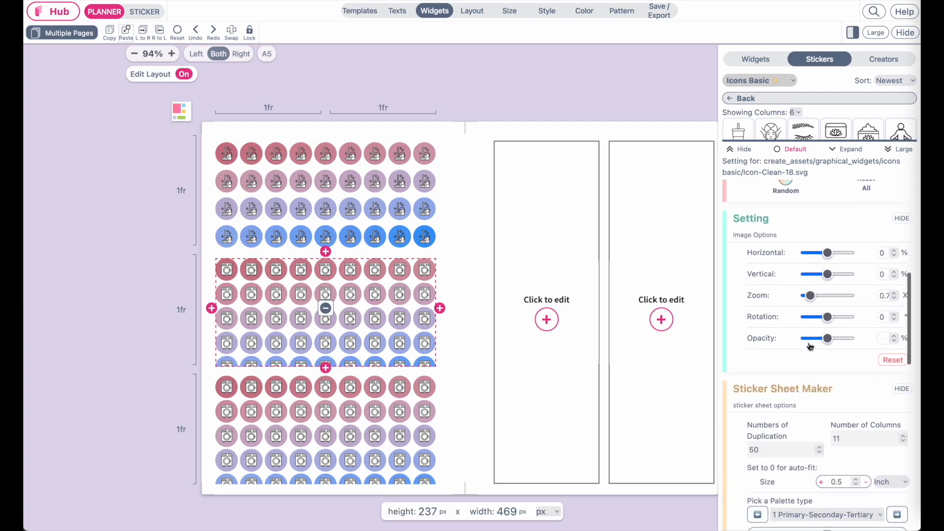
double_click(788, 330)
type("36")
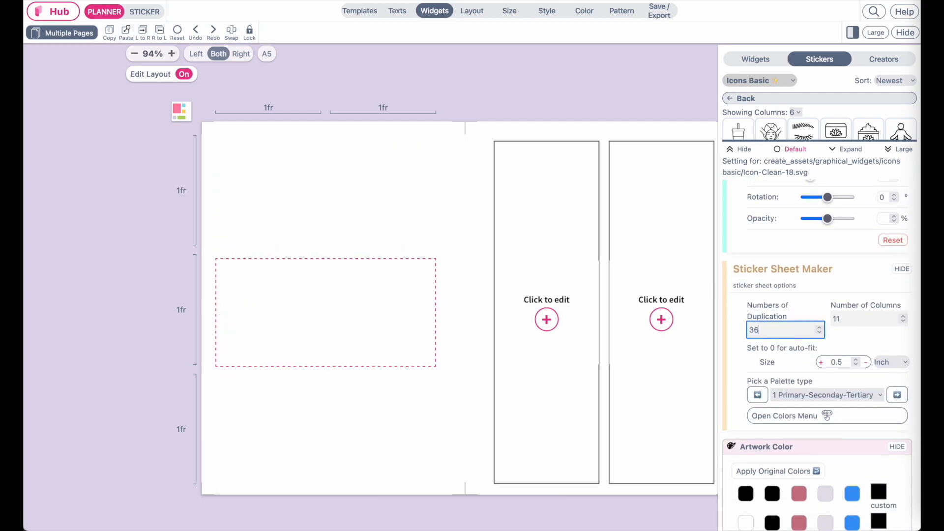
Step: Set the number of duplications in the third-row sheet to 36, trying 37 first
left_click(374, 422)
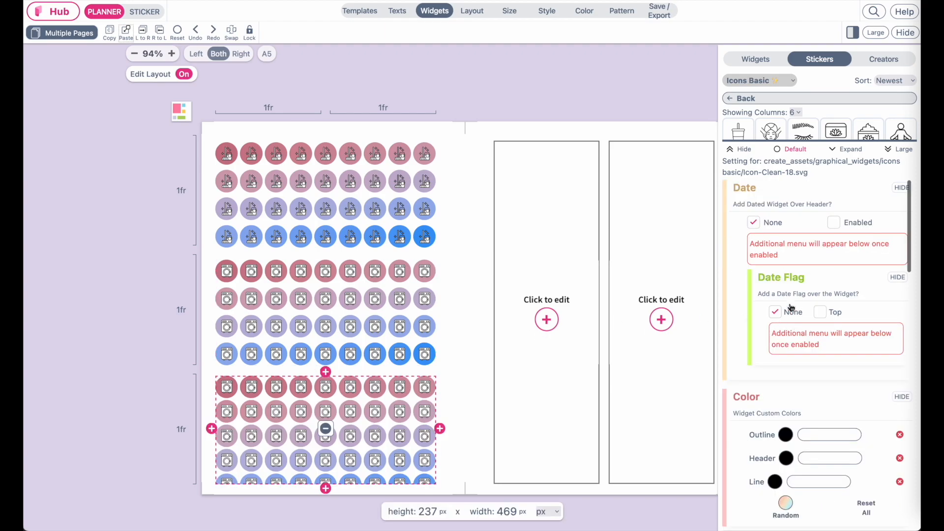
scroll(792, 307, "down", 5)
double_click(766, 433)
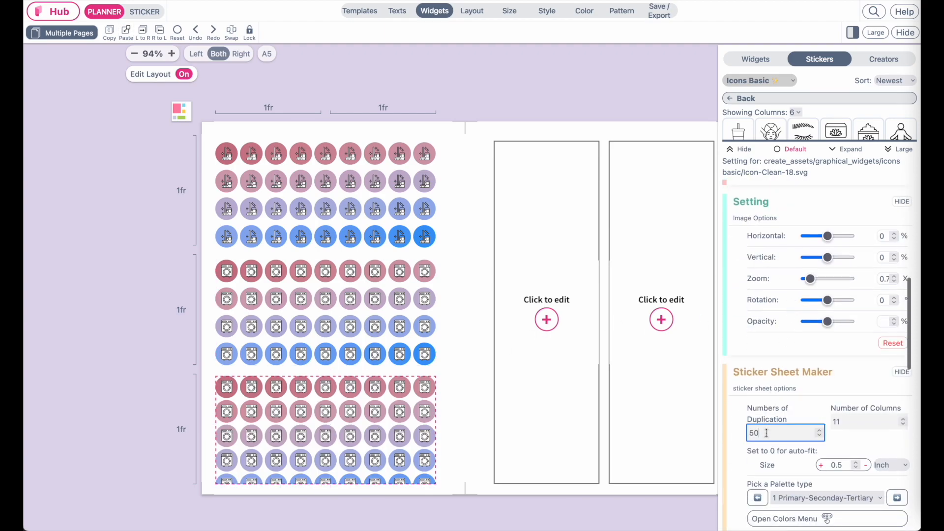
type("37")
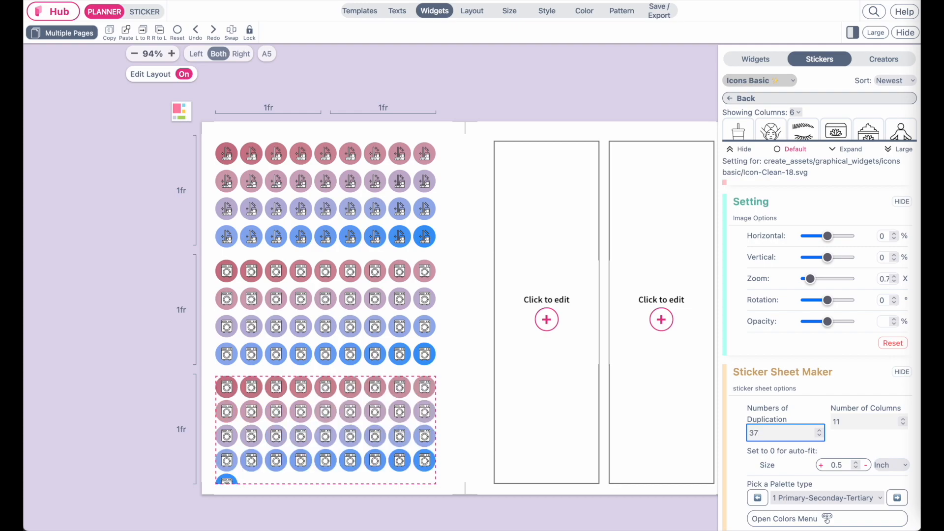
key("BackSpace")
type("6")
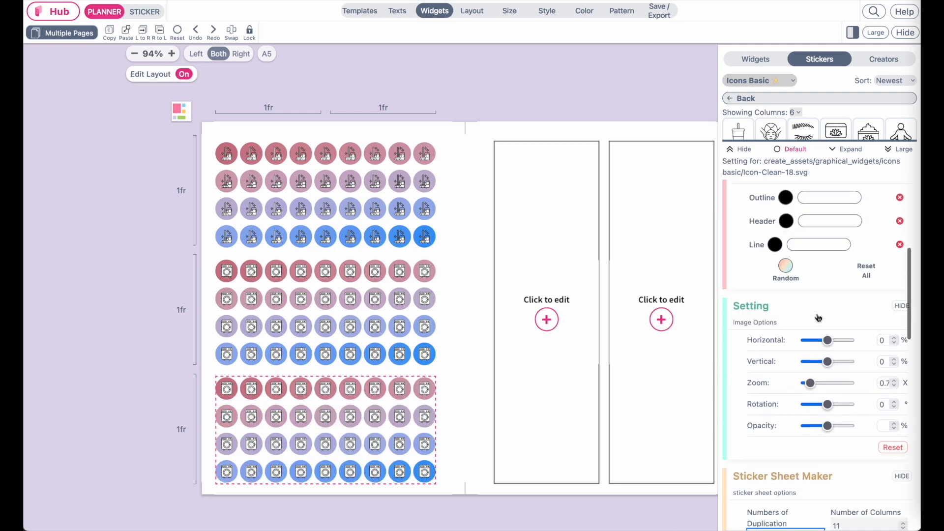
Step: Change the third-row sheet's icon, trying the outlined trash can and settling on the outlined window
left_click(897, 149)
scroll(840, 252, "down", 5)
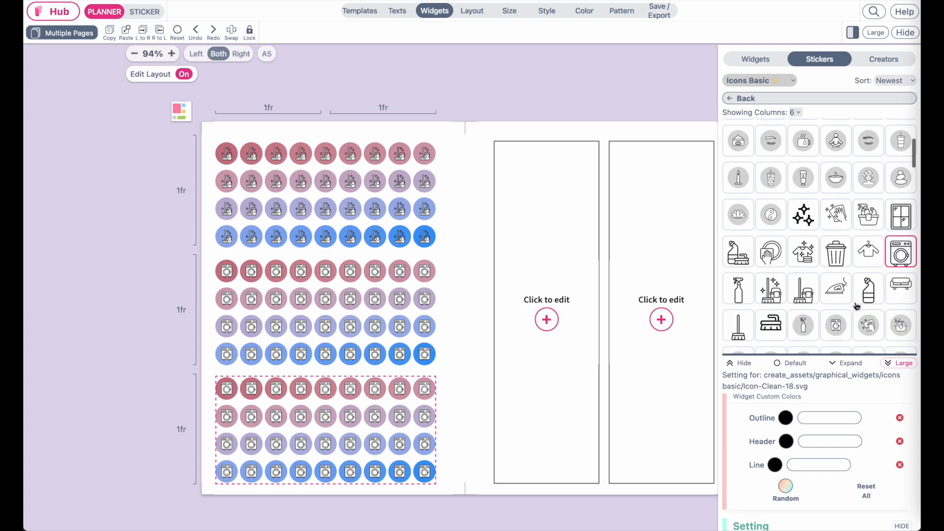
scroll(840, 248, "down", 1)
left_click(837, 238)
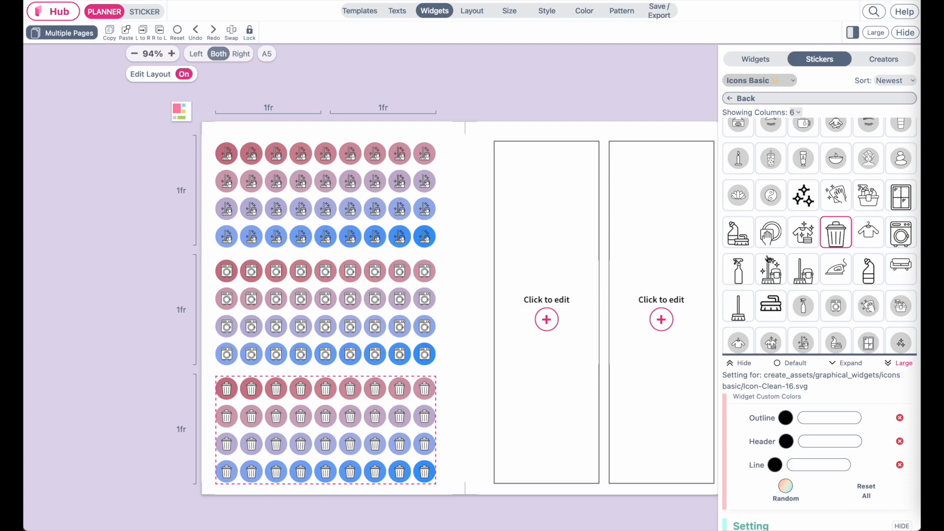
left_click(900, 203)
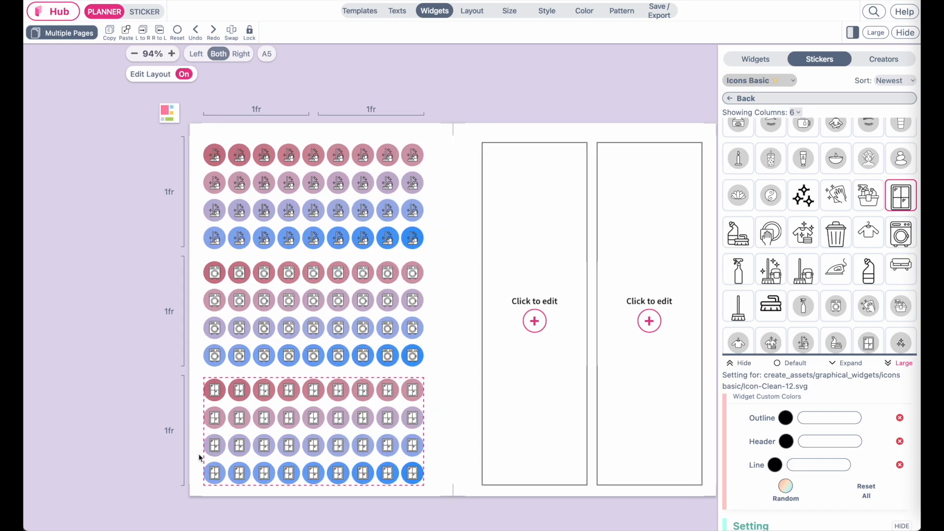
Step: Change the planner's Line color to a soft lavender, about #AAADF0
left_click(588, 11)
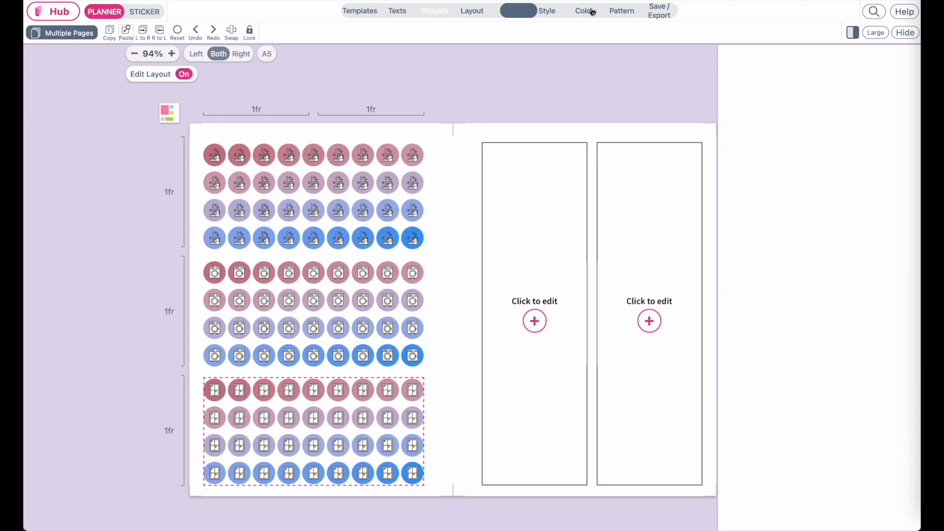
left_click(497, 32)
left_click_drag(536, 55, 563, 79)
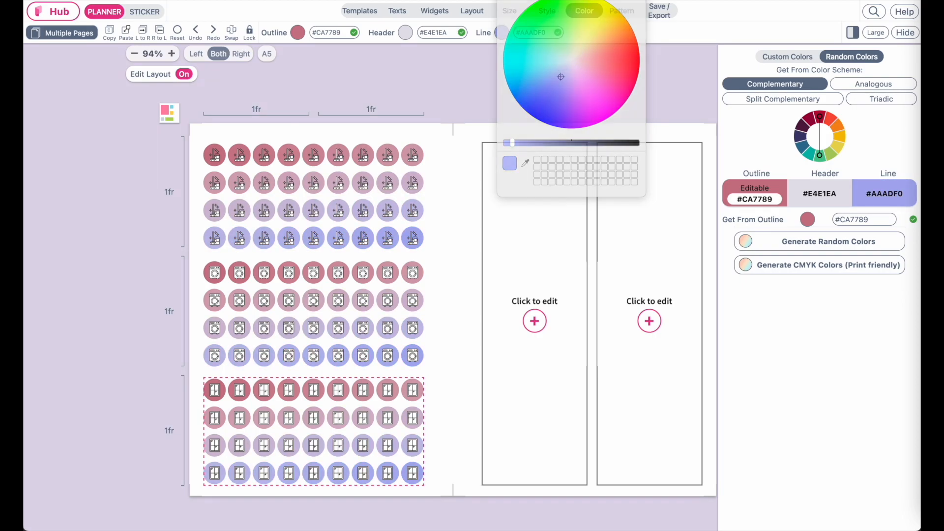
Step: Change the planner's Outline color to a lighter pink, about #EB9EB5, by adjusting its hue and brightness
left_click(297, 33)
mouse_move(388, 57)
left_mouse_down()
mouse_move(392, 72)
mouse_move(381, 64)
left_mouse_up()
left_click_drag(340, 143, 314, 144)
left_click(386, 66)
left_click_drag(386, 68, 391, 69)
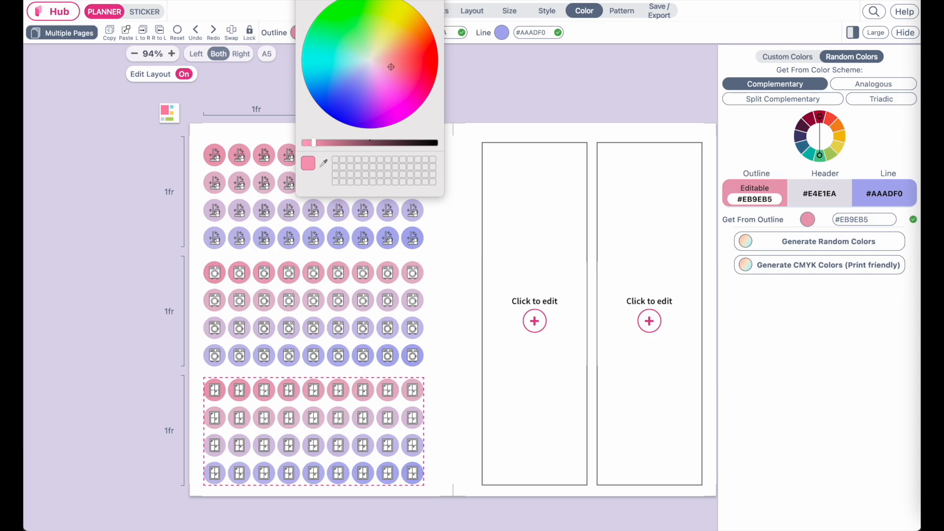
left_click(301, 1)
scroll(343, 454, "right", 1)
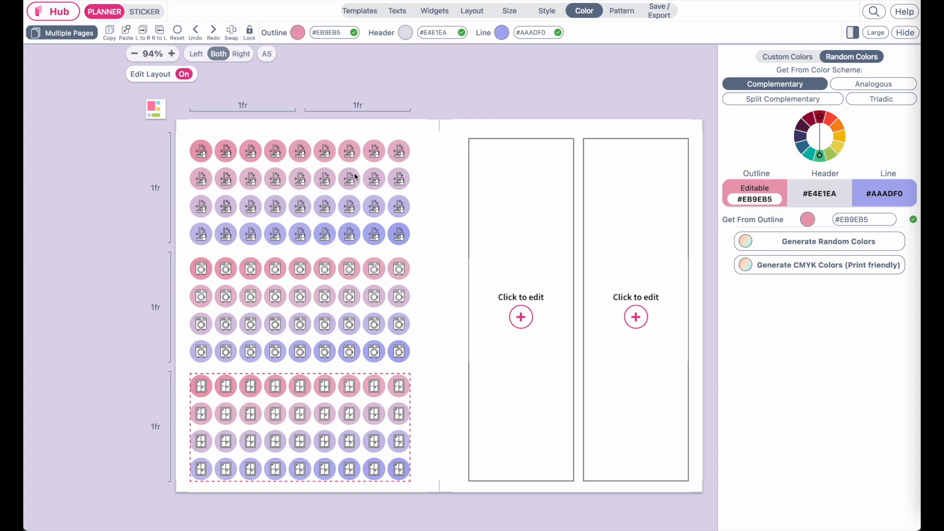
Step: Add an H1 title to the left page only and center it above the sticker rows
left_click(399, 12)
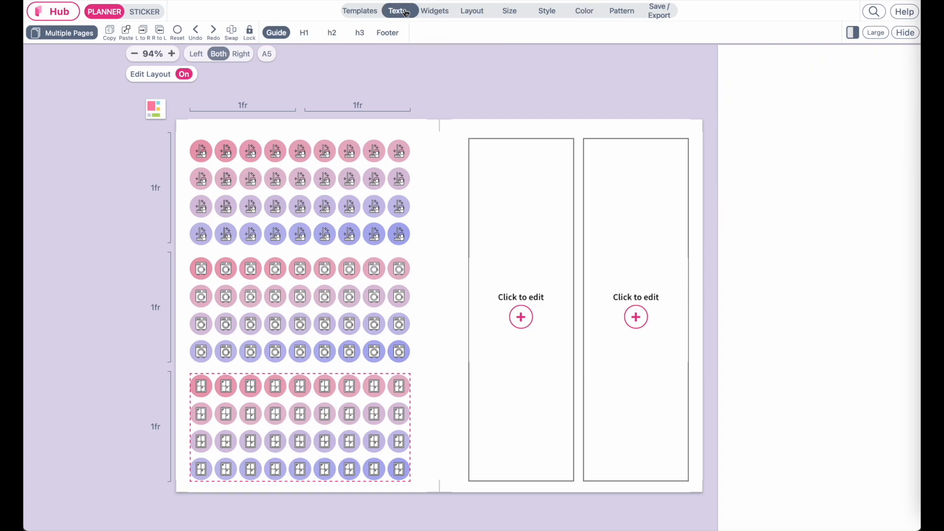
left_click(310, 33)
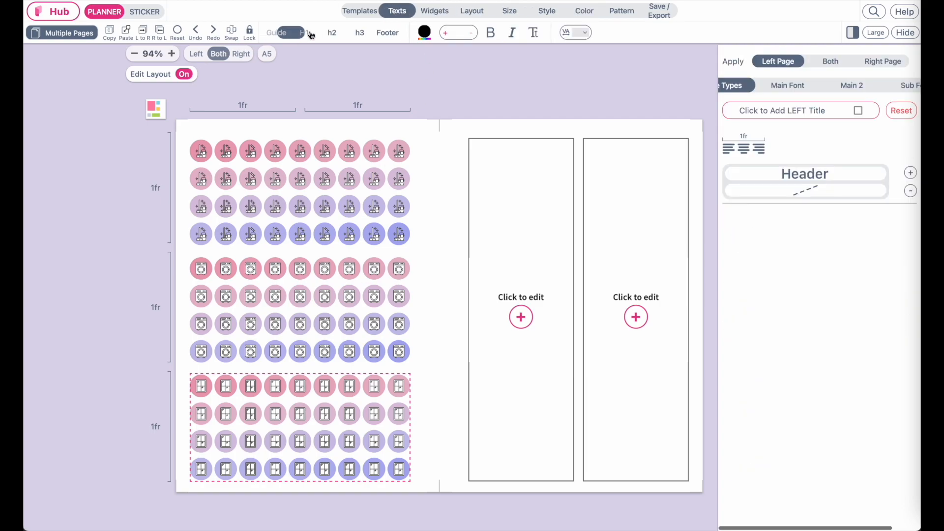
left_click(835, 63)
left_click(783, 62)
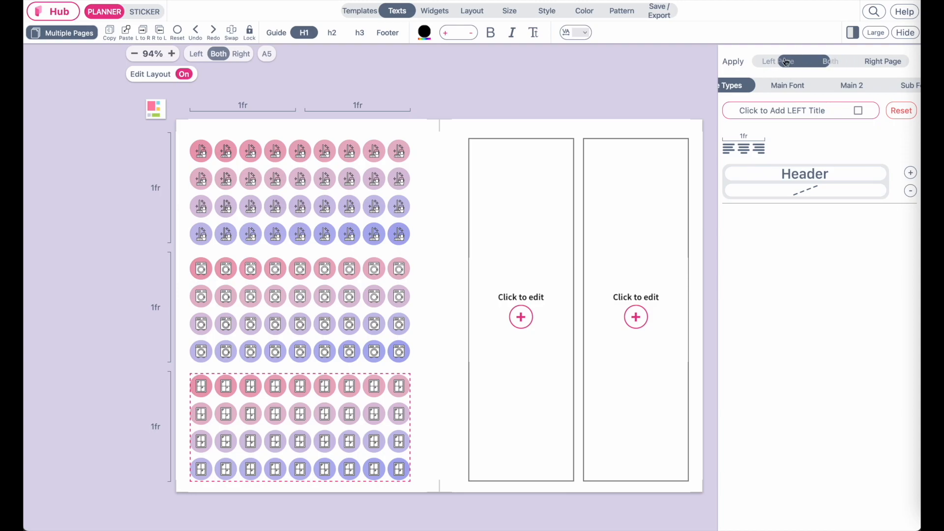
left_click(839, 112)
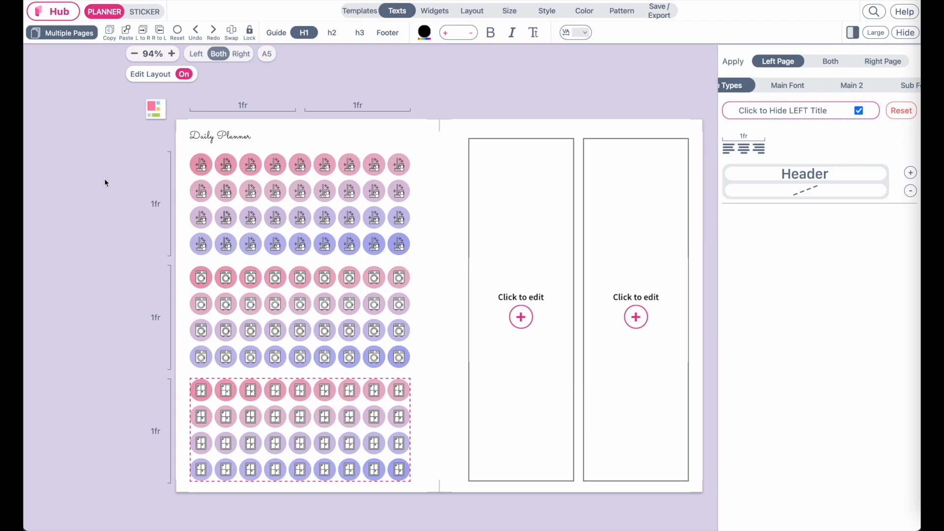
left_click(744, 149)
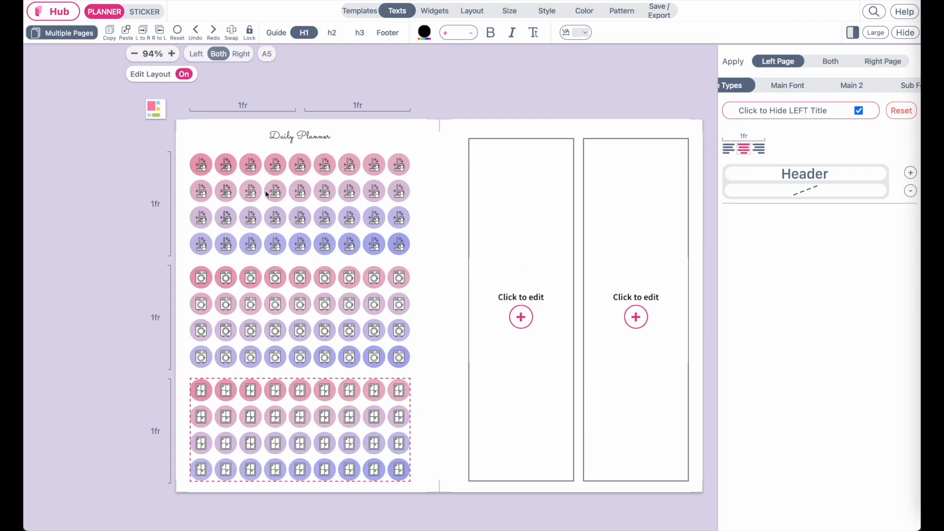
Step: Replace the left page's title text with "Cleaning Sticker"
triple_click(276, 138)
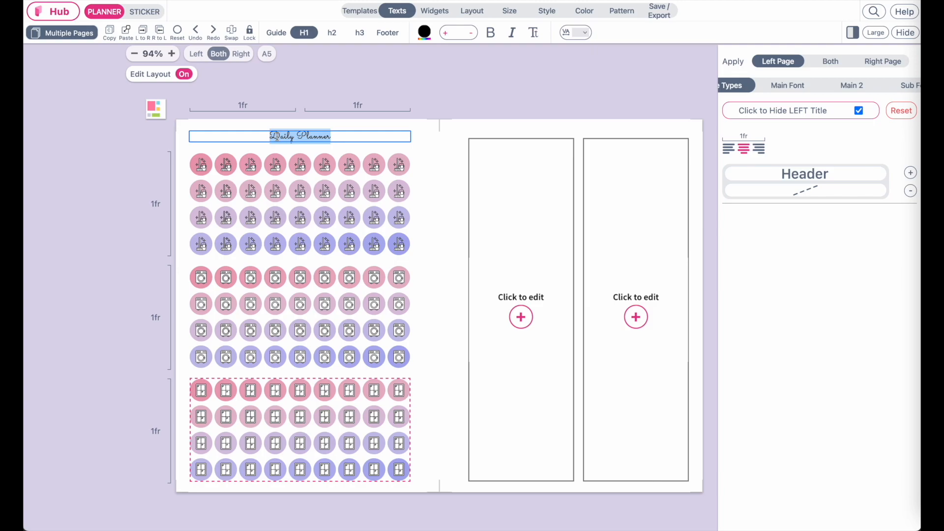
type("Cleanmi")
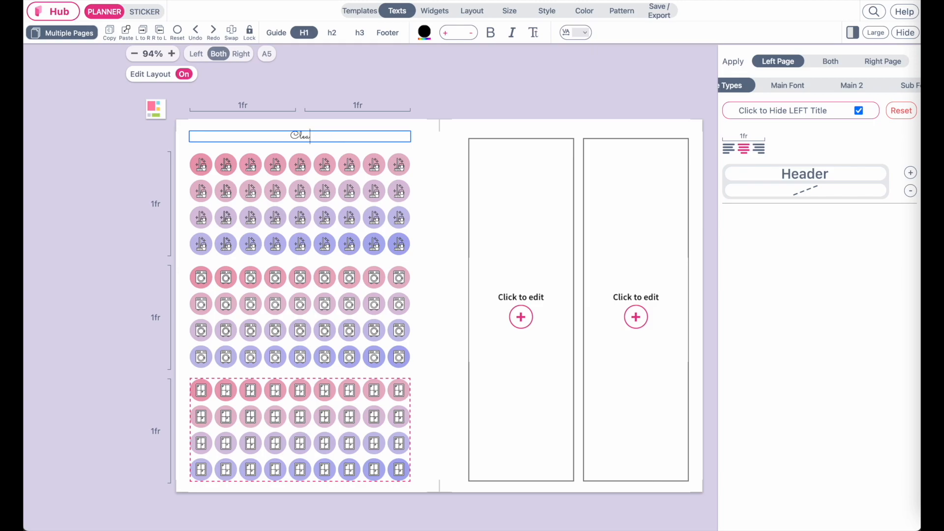
key("BackSpace")
key("BackSpace")
type("ing Sticker")
Step: Switch the title's main font from the script style to the regular font Modern Oley
left_click(783, 88)
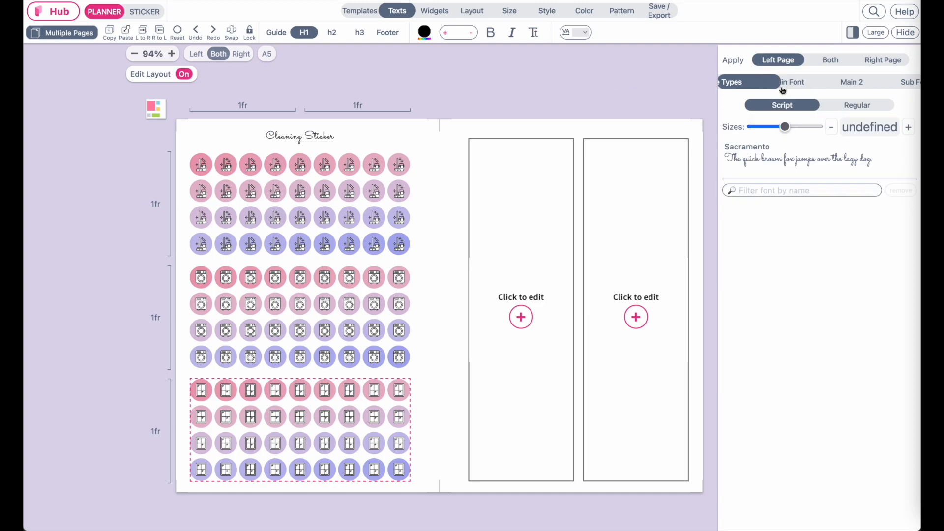
left_click(863, 107)
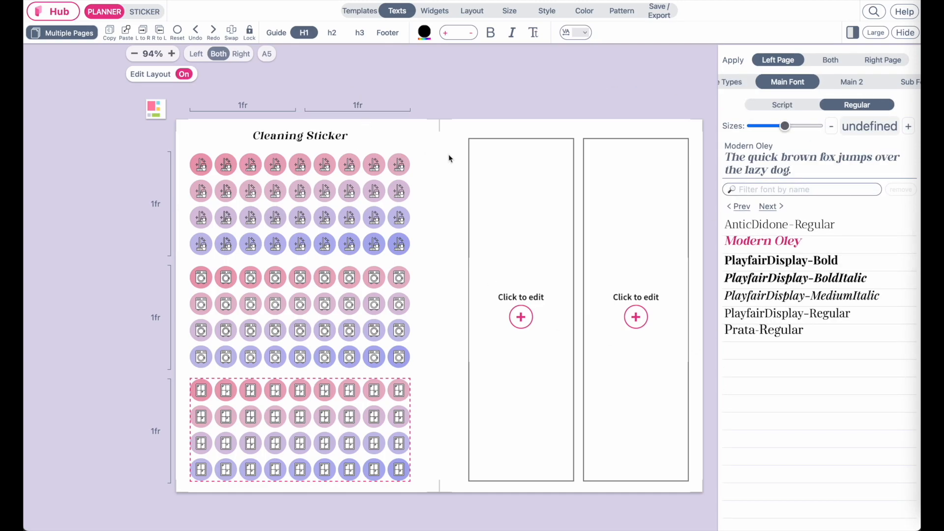
left_click(96, 319)
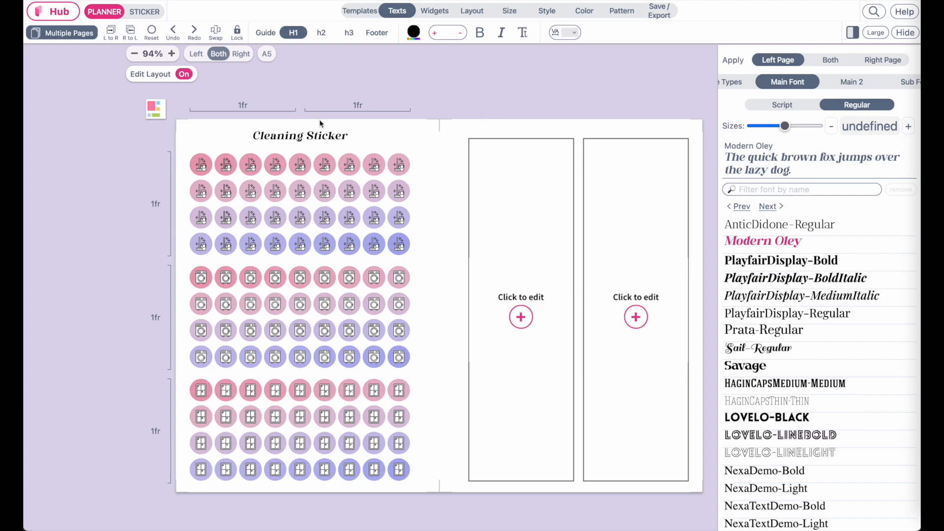
scroll(320, 120, "up", 3)
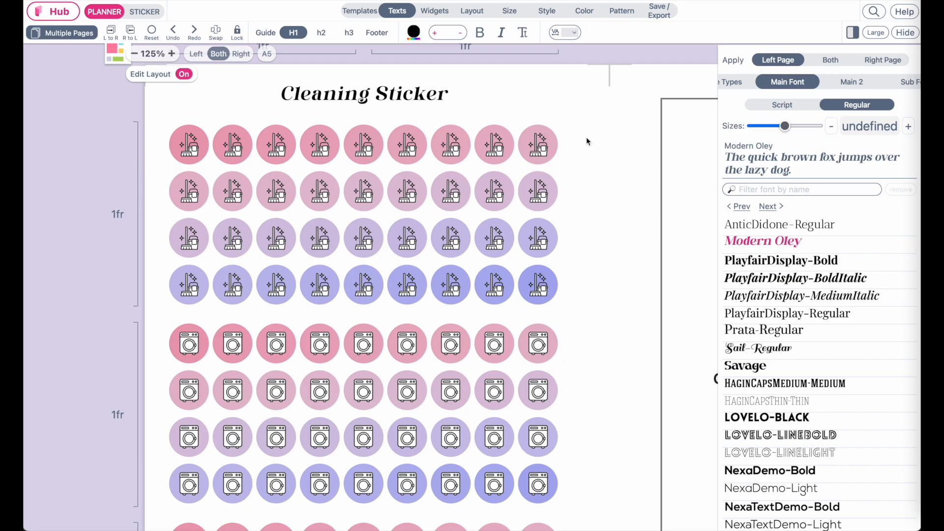
Step: Set the page layout's outer padding and inner padding to 0.2 inch each
left_click(470, 11)
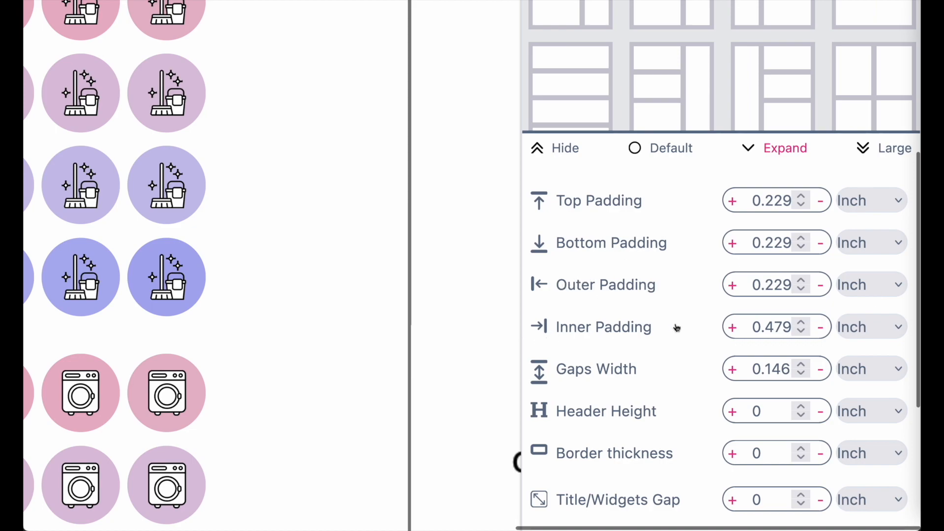
left_click(774, 285)
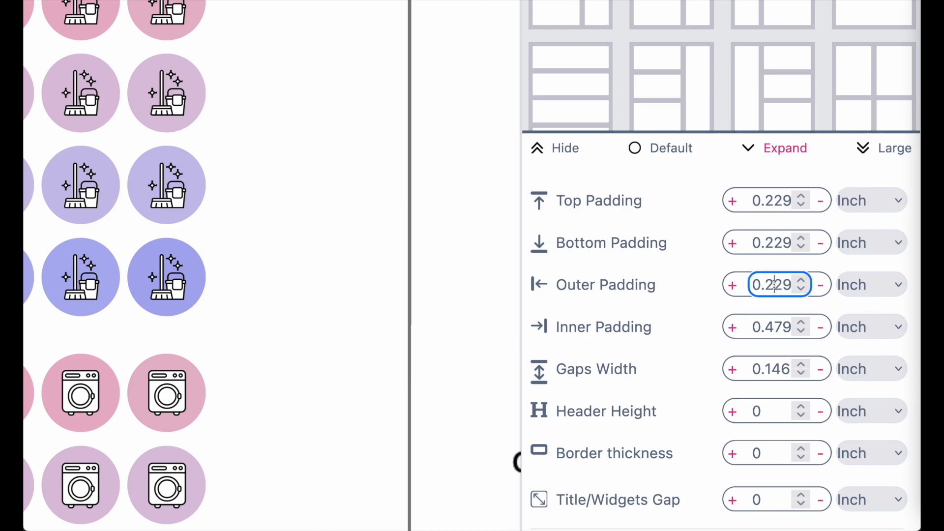
double_click(774, 285)
type("0.2")
left_click_drag(791, 327, 750, 327)
type("0.2")
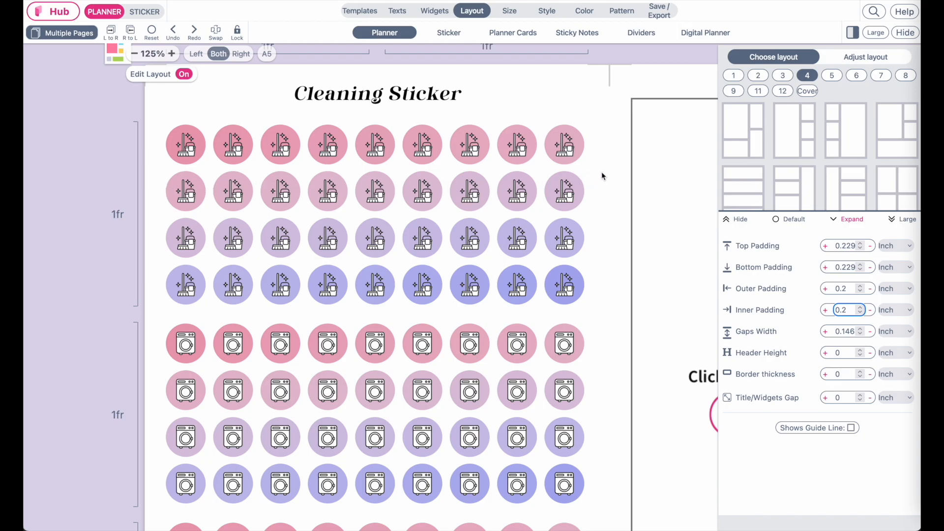
Step: Copy the left page onto the right page and change the planner size to Half Letter Page
scroll(474, 218, "down", 3)
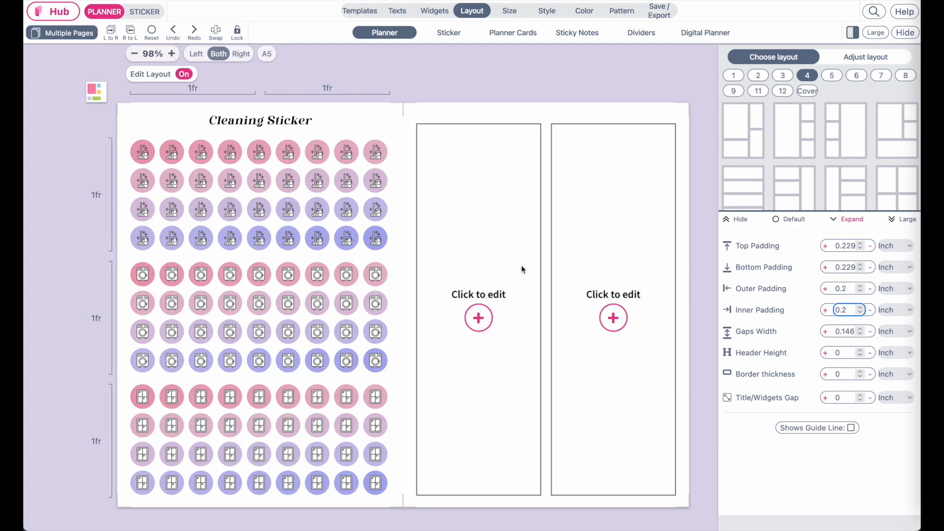
left_click(111, 35)
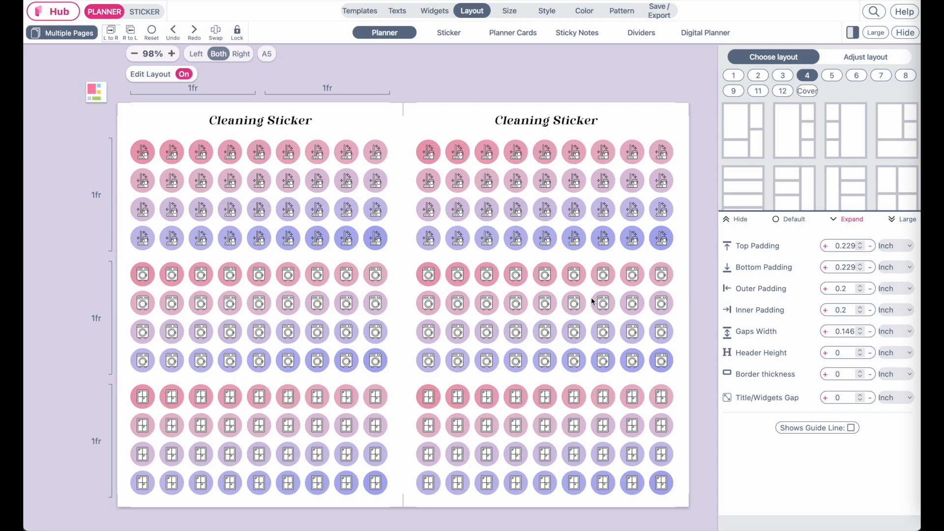
left_click(267, 54)
left_click(744, 79)
type("half")
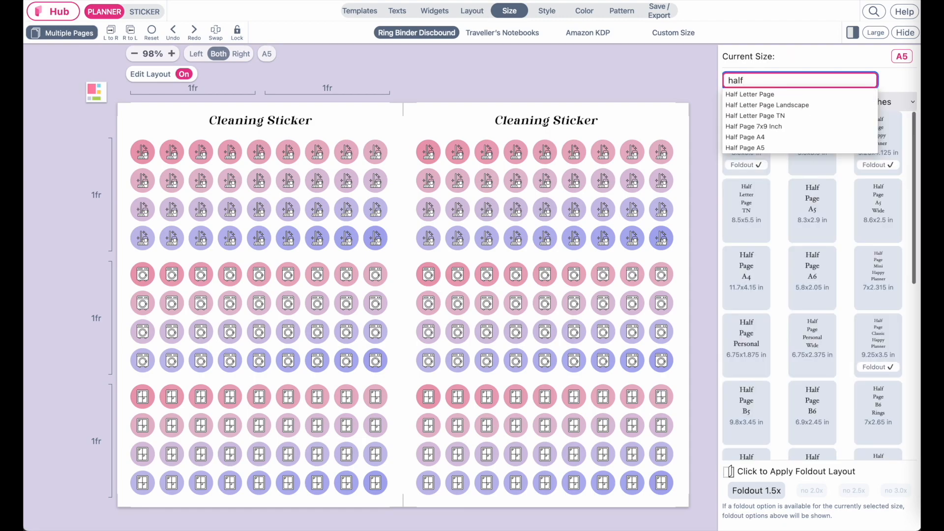
left_click(750, 94)
left_click(747, 146)
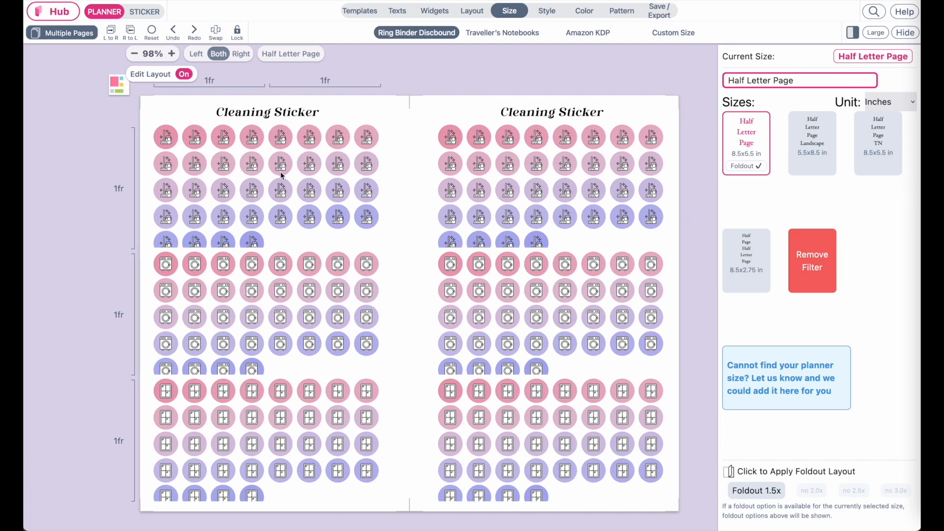
Step: Reduce the number of duplications in the left page's first-row broom-and-bucket sheet to 32
scroll(260, 199, "up", 3)
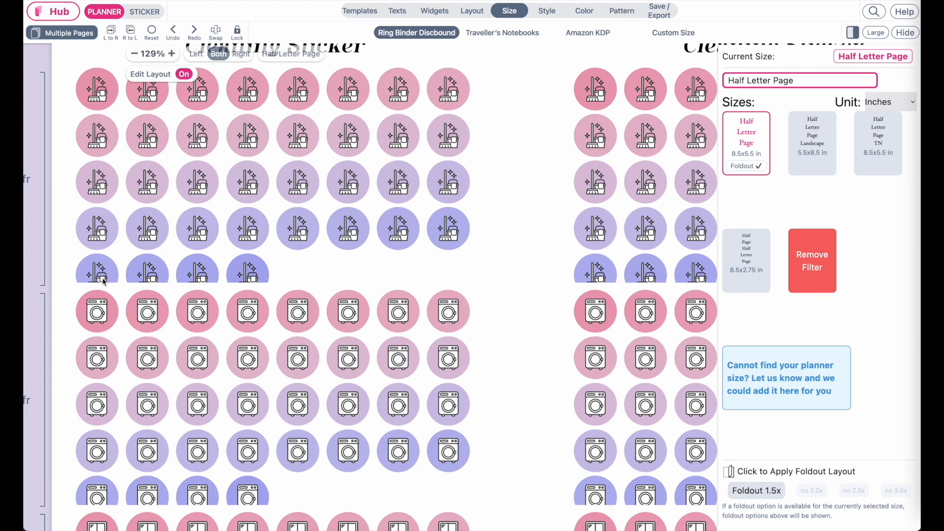
scroll(271, 278, "down", 2)
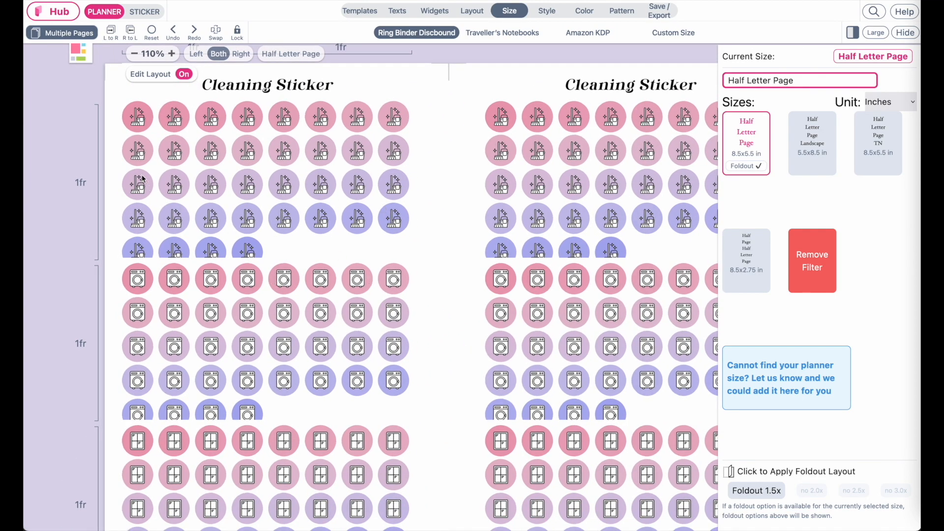
left_click(145, 246)
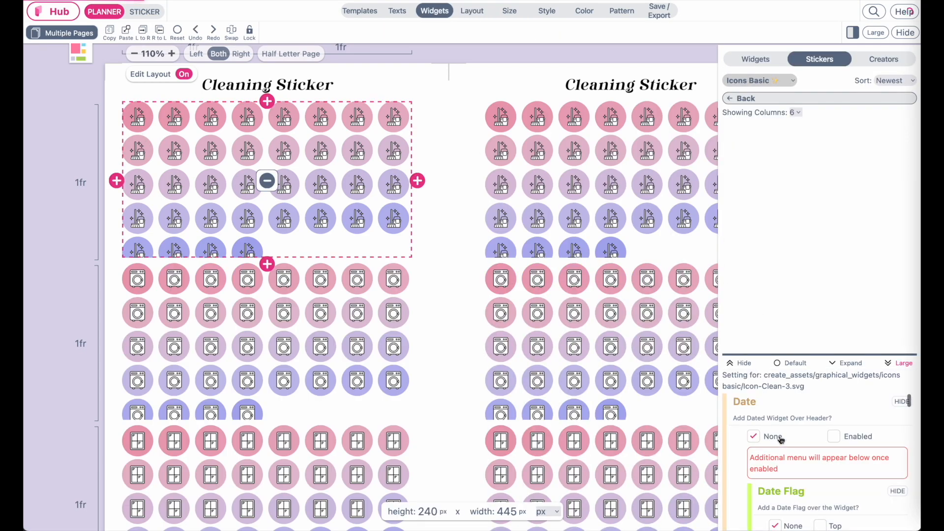
left_click(778, 368)
scroll(788, 449, "down", 10)
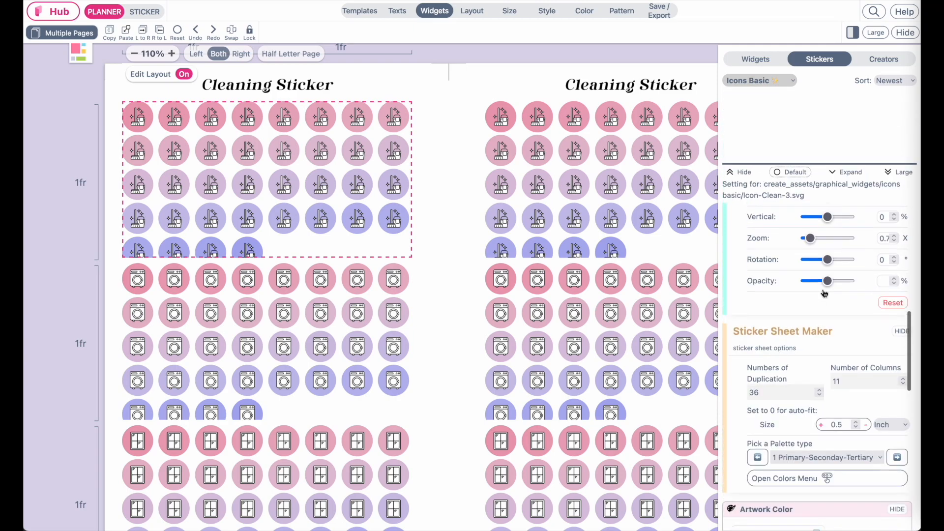
left_click(770, 97)
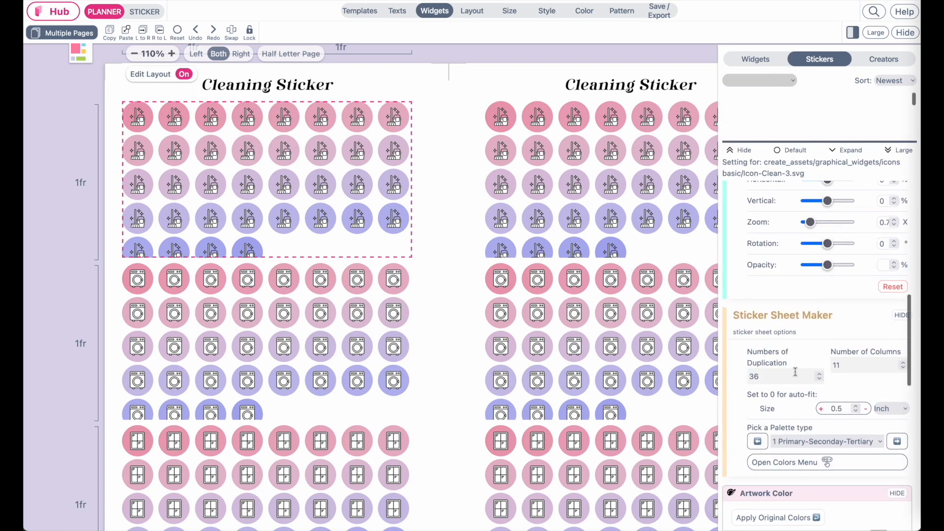
left_click(819, 345)
left_click(819, 344)
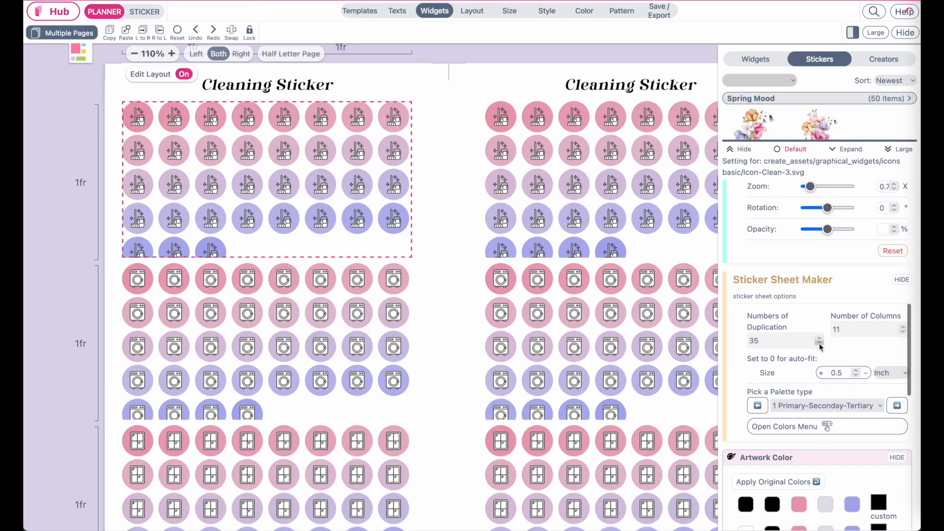
left_click(820, 345)
left_click(819, 345)
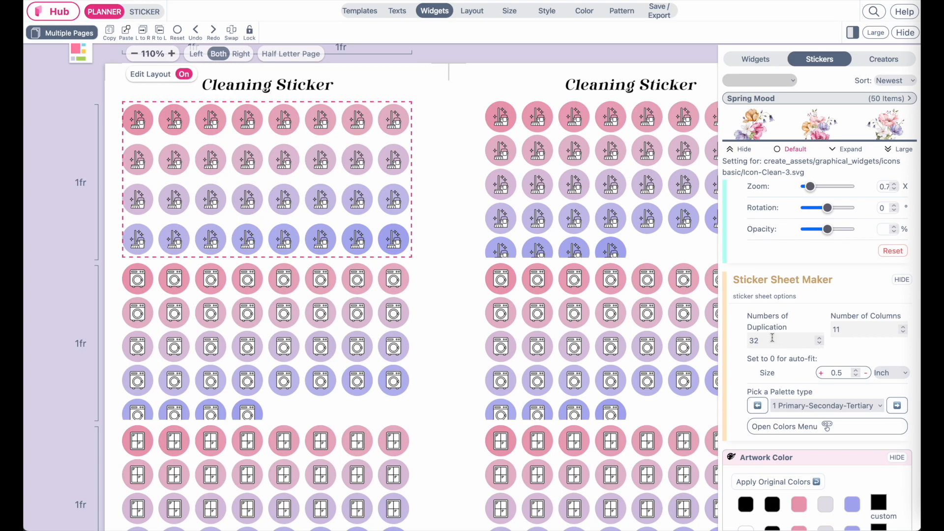
Step: Reduce the number of duplications in the left page's second-row washing machine sheet to 32
scroll(751, 392, "down", 5)
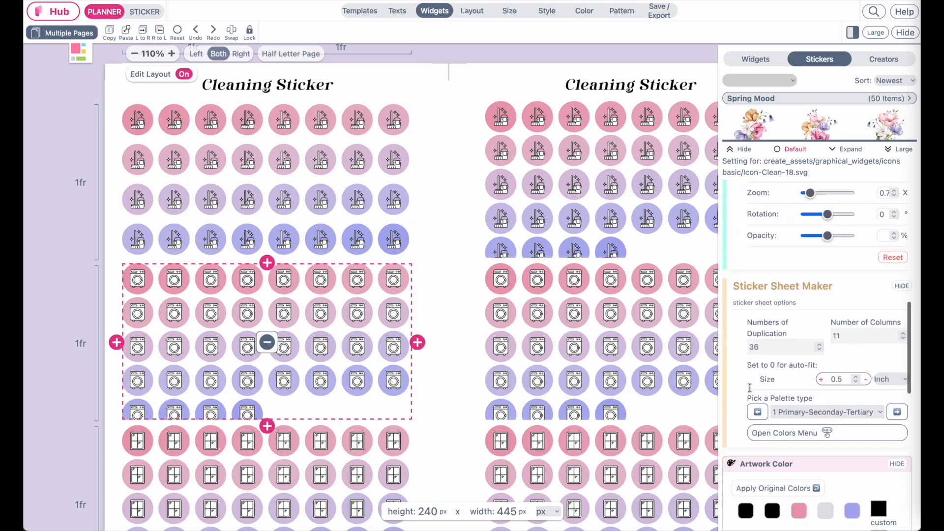
left_click(820, 343)
left_click(820, 344)
left_click(820, 344)
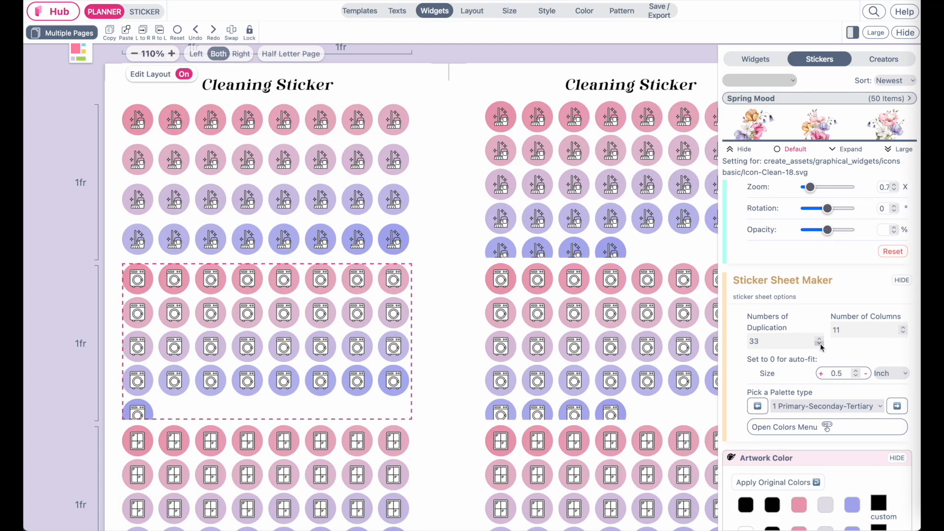
left_click(819, 343)
Step: Reduce the number of duplications in the left page's third-row window sheet to 32
scroll(342, 455, "down", 1)
left_click(339, 448)
scroll(799, 393, "down", 6)
scroll(799, 393, "down", 1)
left_click(820, 484)
left_click(820, 485)
left_click(820, 485)
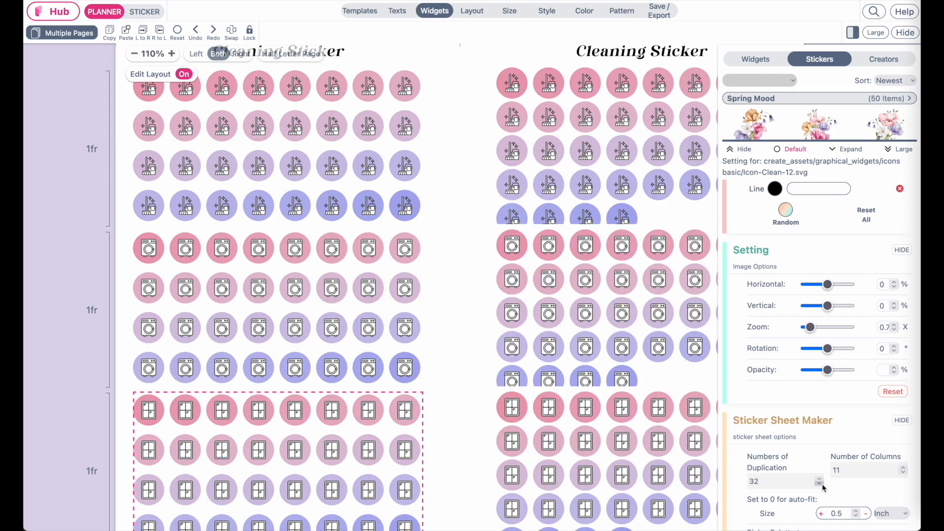
left_click(820, 484)
Step: Copy the left page with its reduced sticker sheets over to the right page
scroll(817, 433, "down", 1)
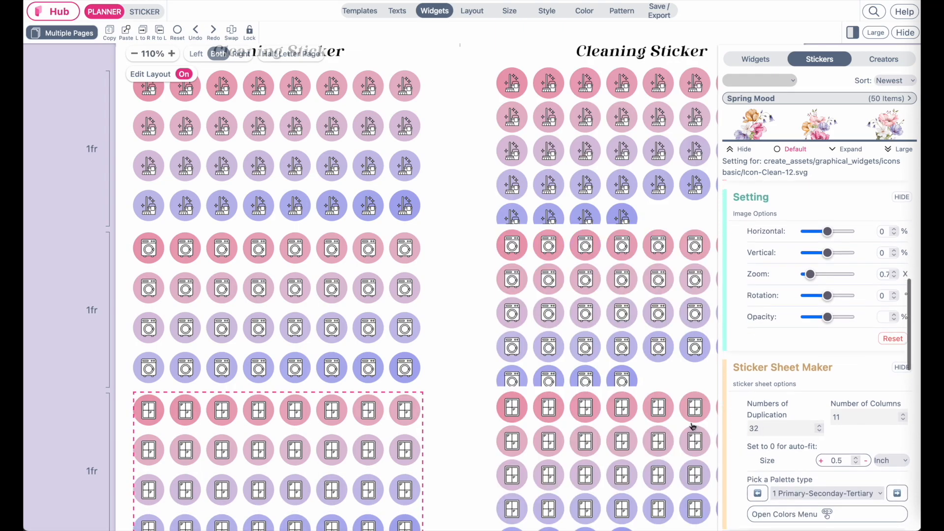
scroll(466, 393, "down", 2)
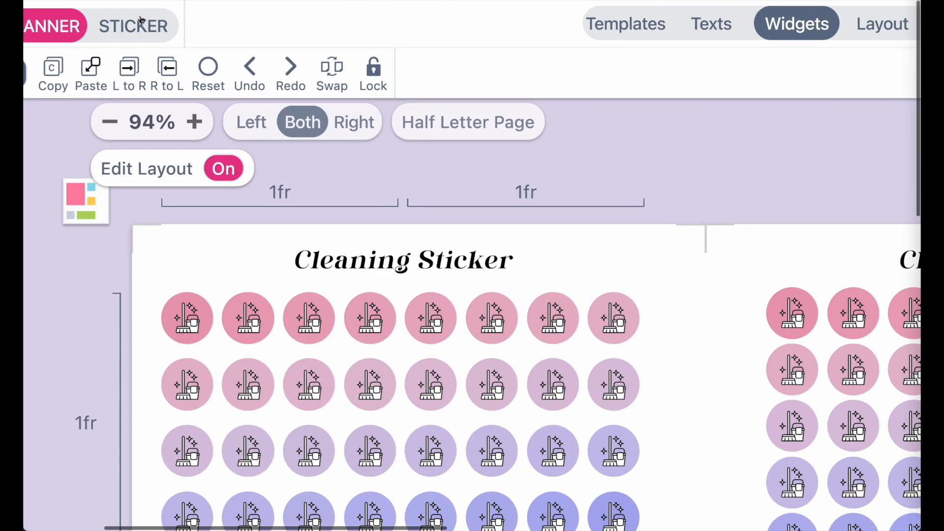
left_click(125, 74)
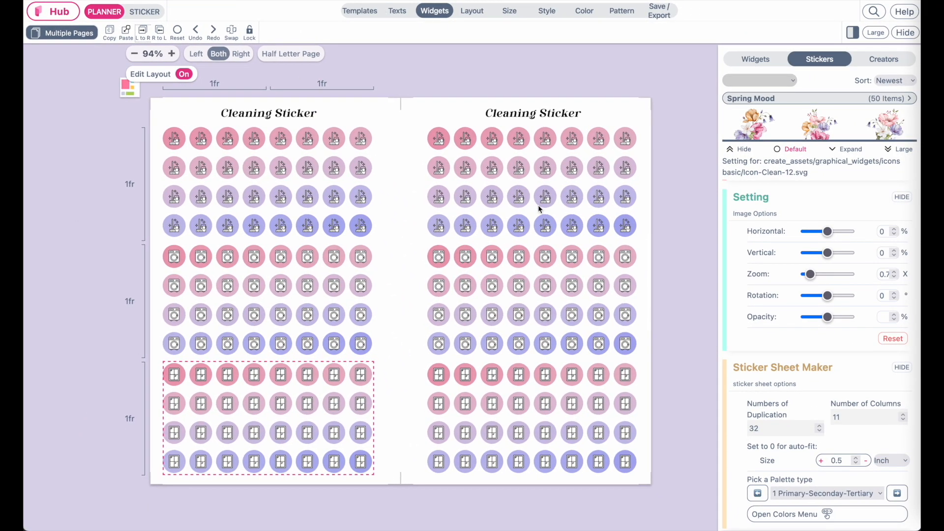
Step: Set the Half Letter pages' outer padding and inner padding to 0.2 inch each
left_click(472, 13)
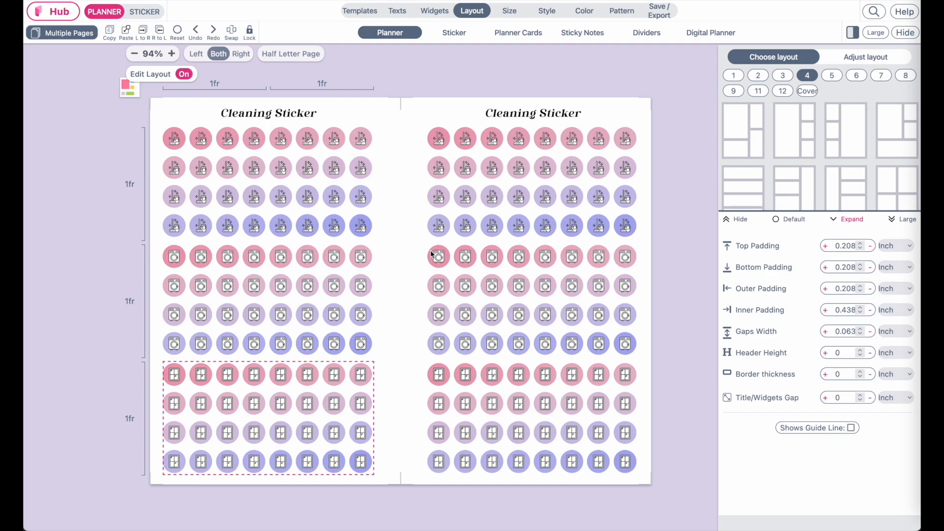
double_click(850, 288)
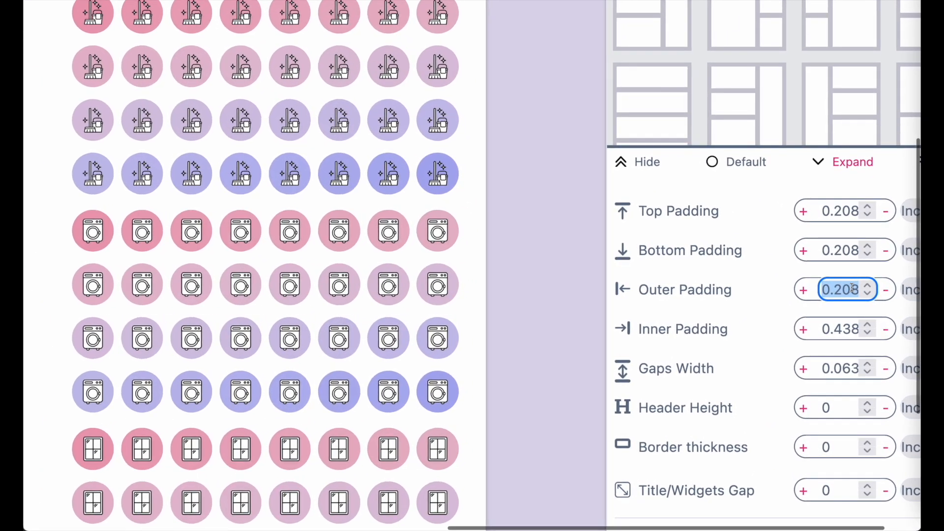
type("0.2")
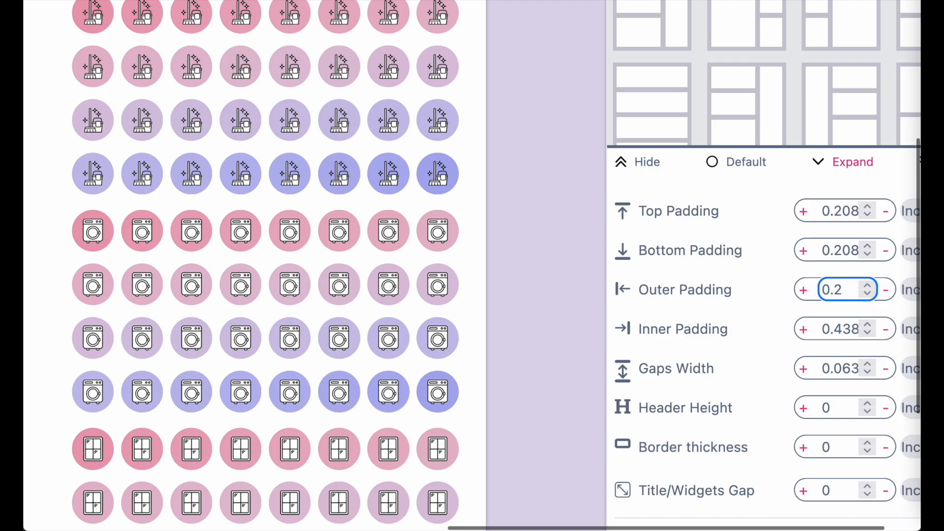
left_click(840, 329)
double_click(841, 329)
type("0.2")
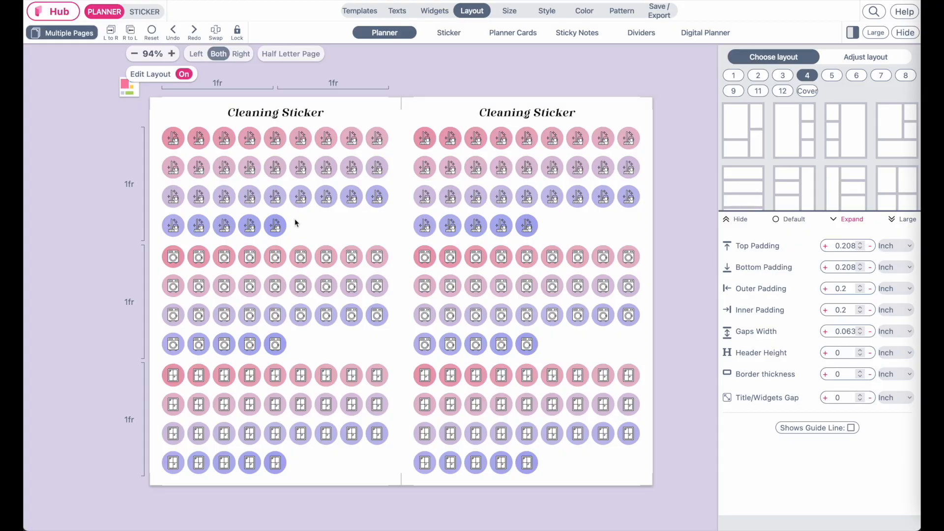
Step: Increase the number of duplications in the left page's first-row cleaning supplies sticker sheet to 36
left_click(338, 226)
scroll(802, 512, "down", 10)
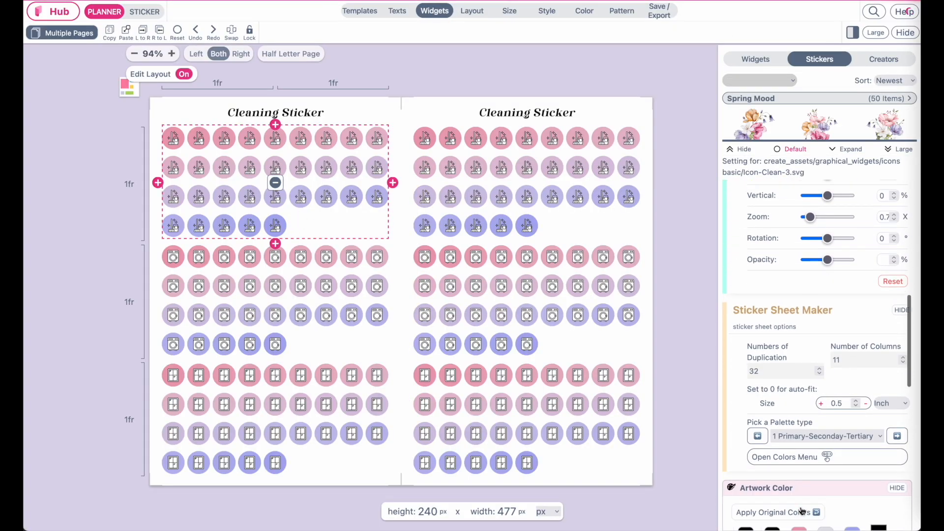
left_click(819, 313)
left_click(819, 313)
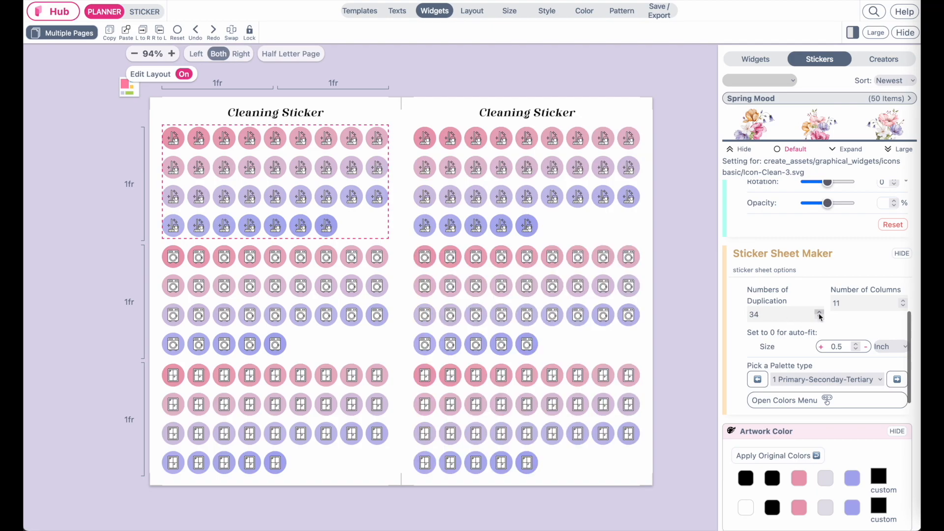
left_click(820, 313)
left_click(820, 313)
Step: Increase the number of duplications in the left page's second-row washing machine sheet to 36
left_click(378, 335)
scroll(807, 300, "down", 10)
left_click(819, 245)
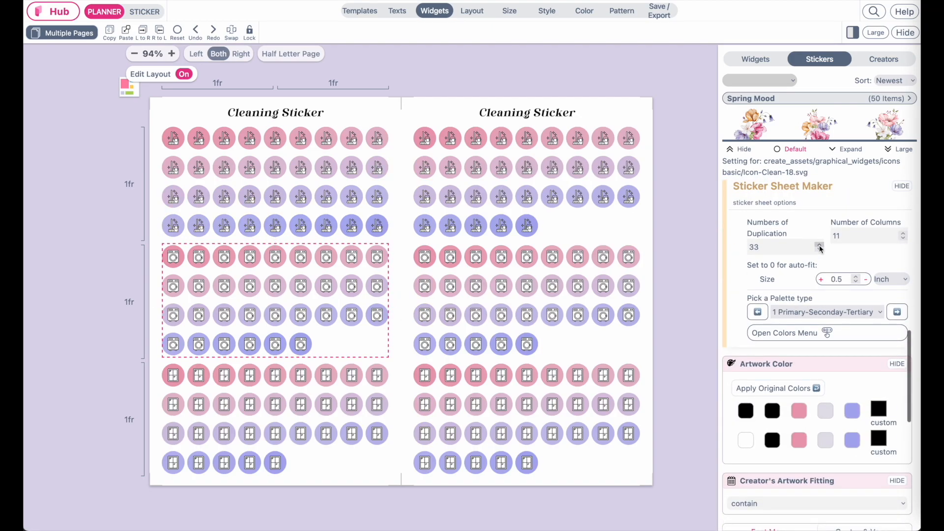
left_click(818, 245)
left_click(819, 245)
left_click(819, 245)
Step: Set the left page's third-row window sheet to 36 duplications and copy the left page over to the right page
left_click(352, 458)
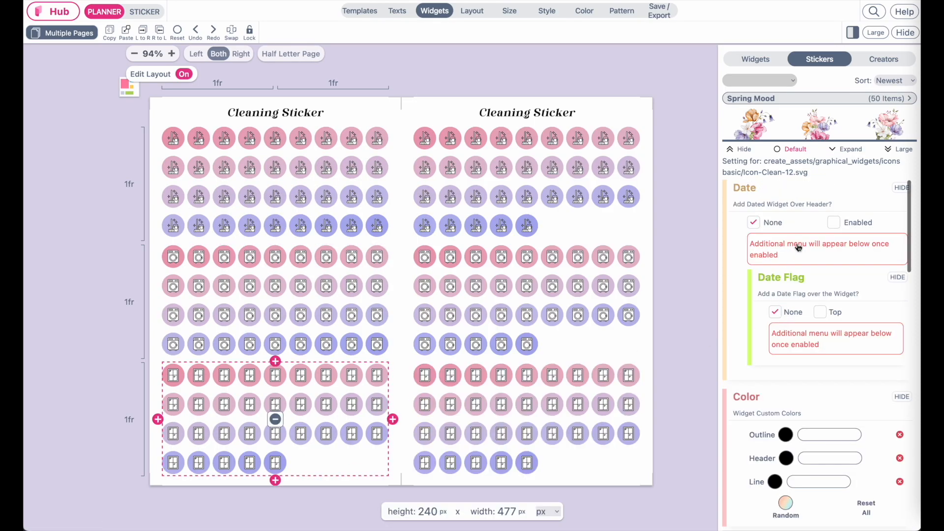
scroll(813, 292, "down", 10)
left_click(819, 289)
left_click(819, 289)
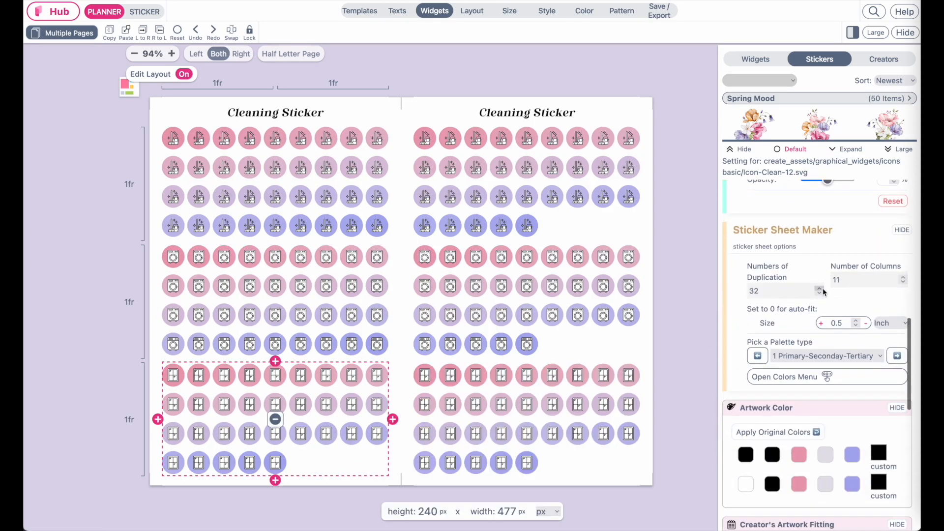
left_click(818, 289)
left_click(819, 289)
left_click(143, 29)
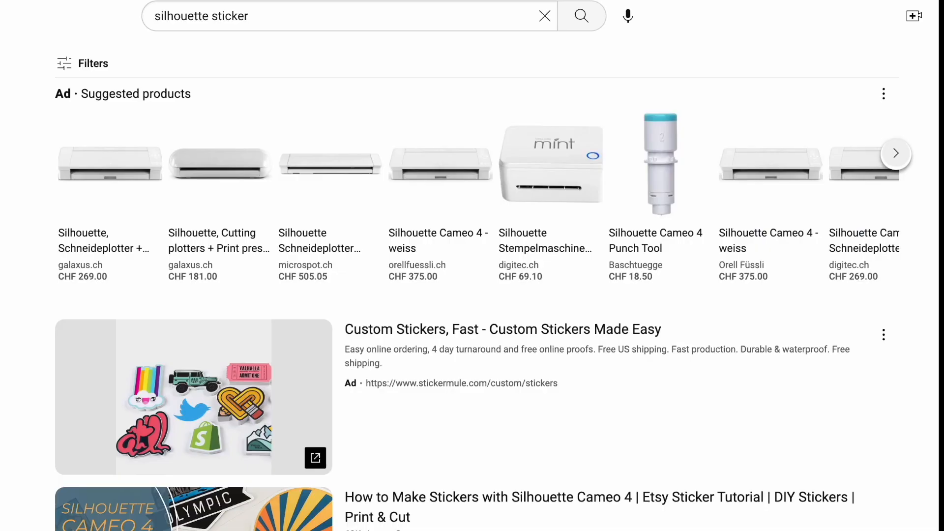
Step: Look through the YouTube search results for "silhouette sticker" for tutorials on making and cutting stickers
scroll(472, 295, "down", 3)
scroll(472, 284, "down", 20)
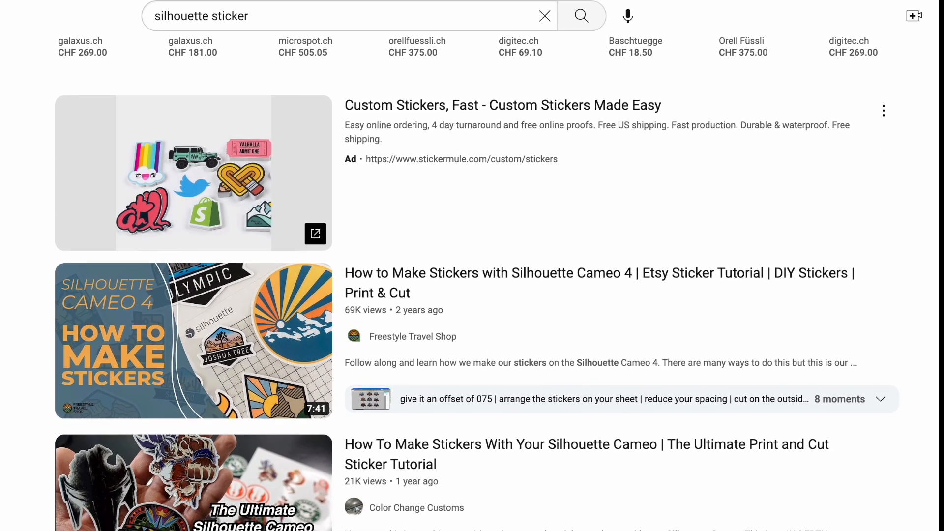
scroll(473, 284, "down", 20)
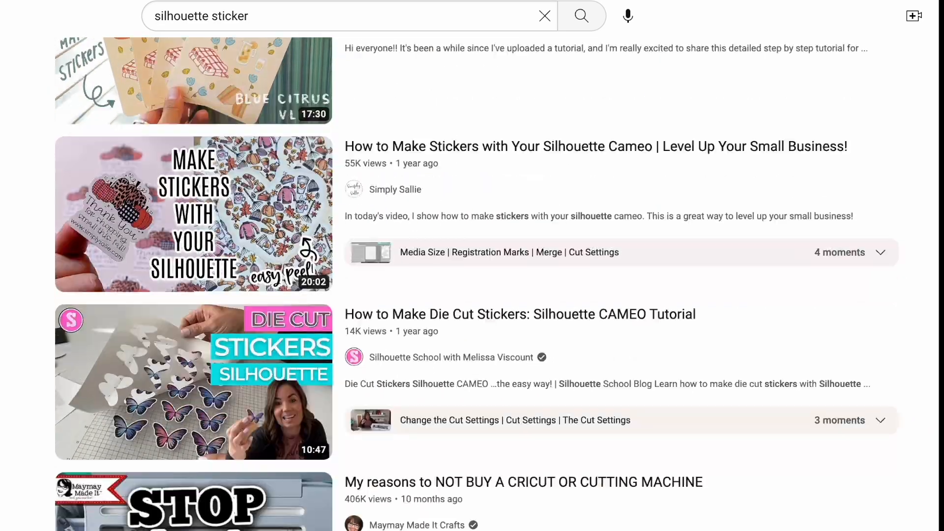
scroll(472, 284, "down", 20)
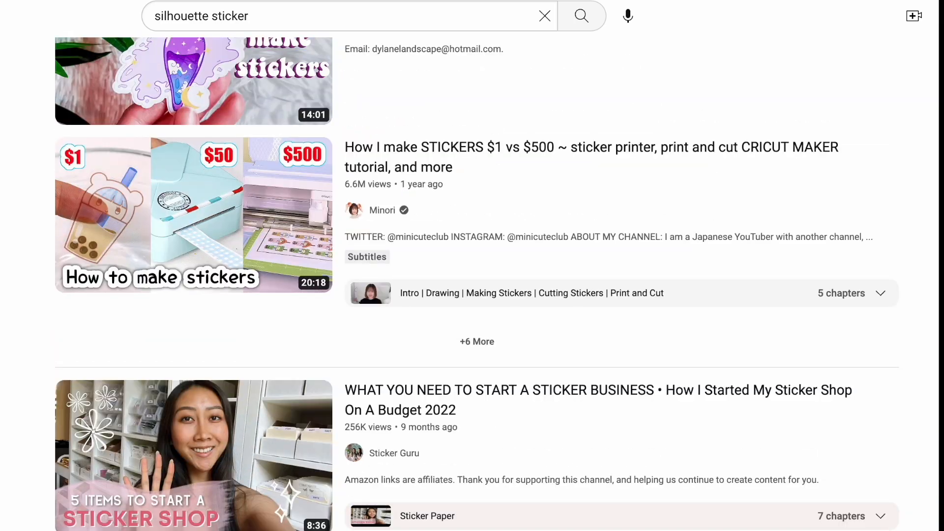
scroll(555, 379, "down", 20)
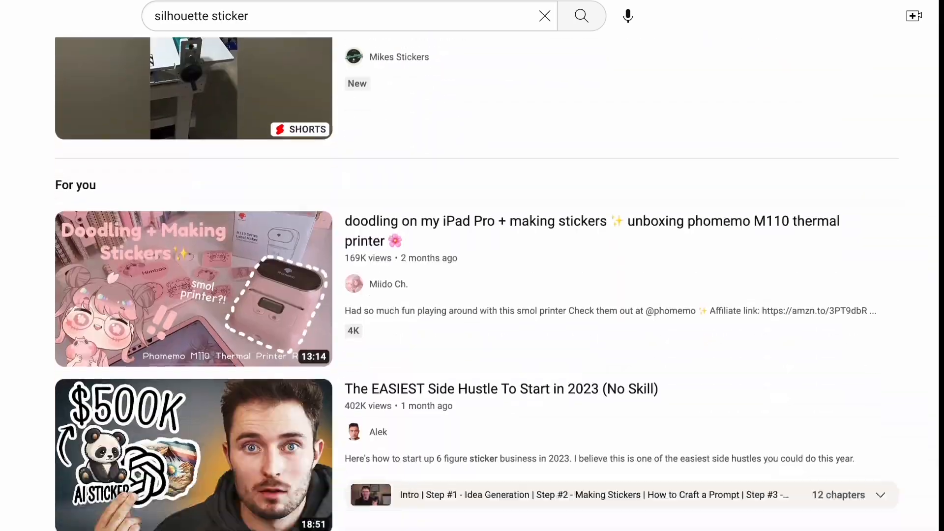
scroll(554, 373, "down", 13)
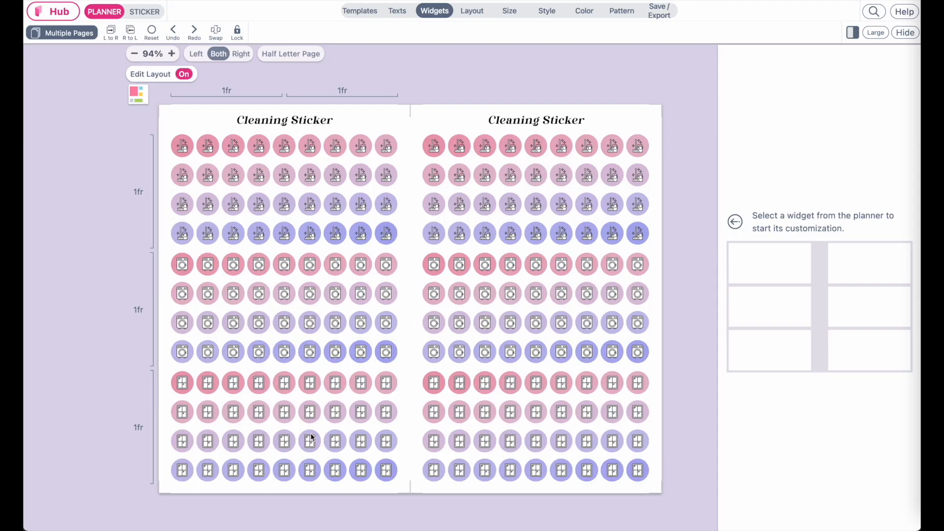
scroll(311, 437, "up", 1)
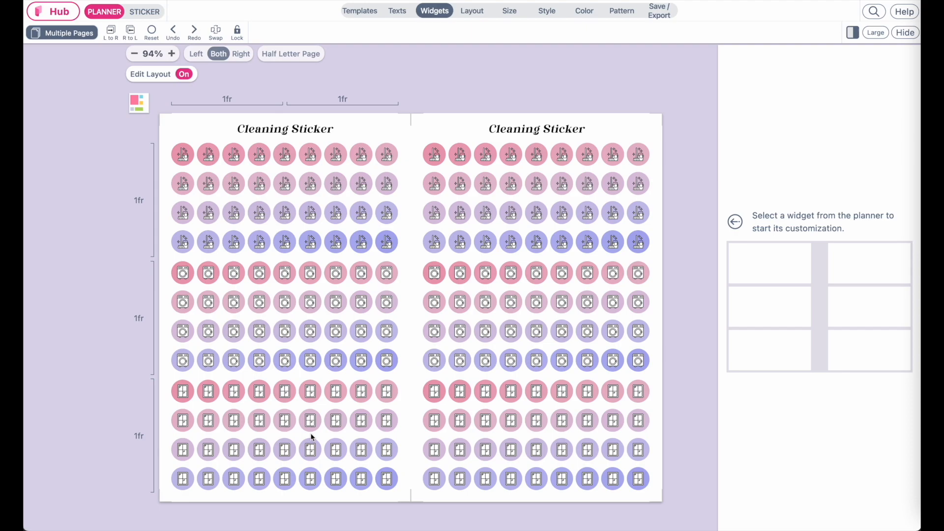